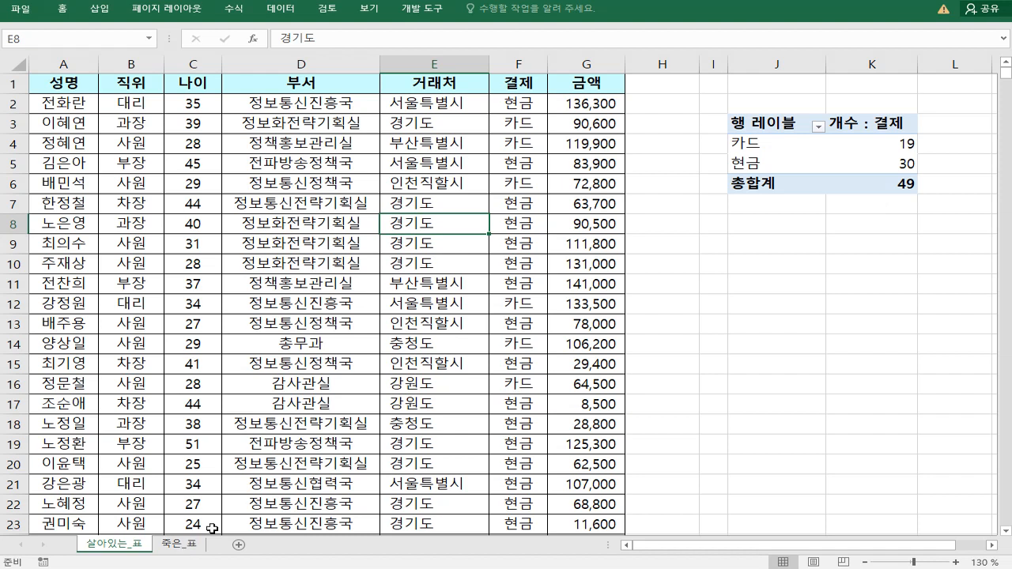
Examine the data table on the 살아있는_표 sheet, checking the unmerged 거래처 and 결제 entries row by row.
{"action": "left_click", "coordinate": [538, 365]}
{"action": "left_click", "coordinate": [469, 340]}
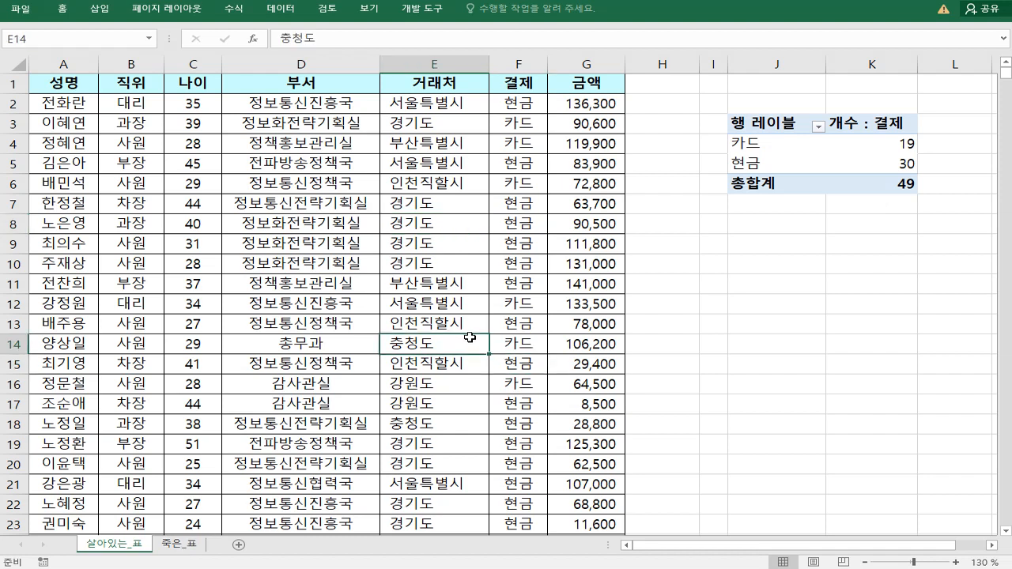
{"action": "left_click", "coordinate": [427, 105]}
{"action": "left_click_drag", "start_coordinate": [428, 105], "coordinate": [452, 403]}
{"action": "left_click", "coordinate": [63, 69]}
{"action": "left_click_drag", "start_coordinate": [77, 85], "coordinate": [516, 364]}
{"action": "left_click", "coordinate": [462, 246]}
{"action": "left_click", "coordinate": [520, 204]}
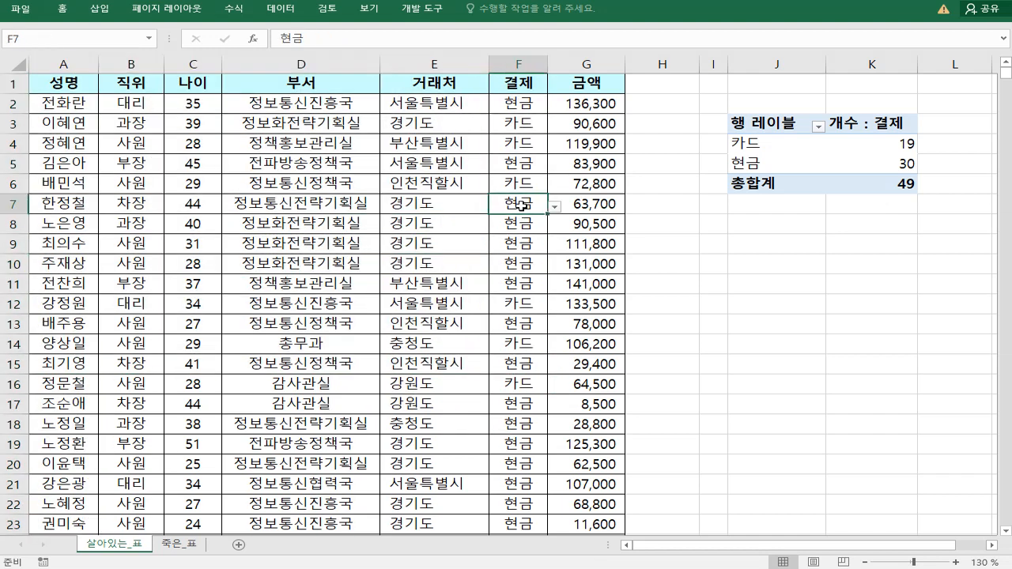
{"action": "scroll", "coordinate": [517, 229], "scroll_direction": "down", "scroll_amount": 6}
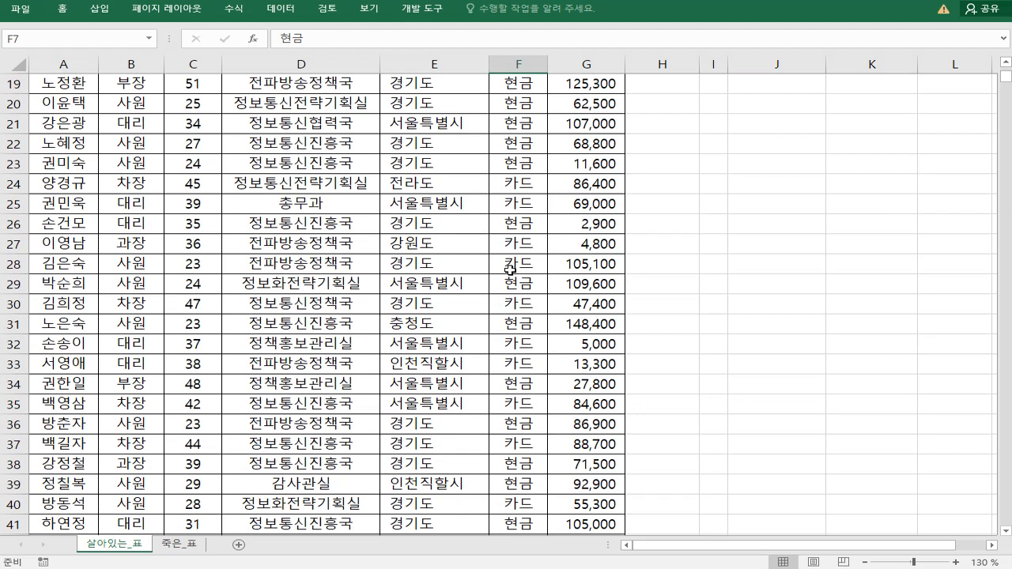
{"action": "scroll", "coordinate": [510, 270], "scroll_direction": "up", "scroll_amount": 6}
Examine the merged 부서 and 결제 cells in the data table on the 죽은_표 sheet.
{"action": "left_click", "coordinate": [185, 544]}
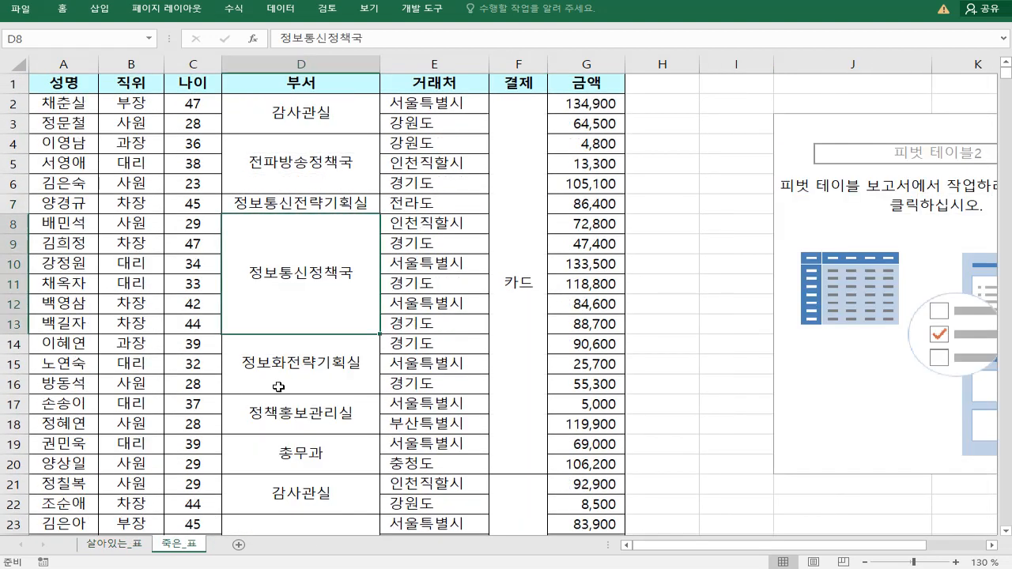
{"action": "left_click", "coordinate": [313, 113]}
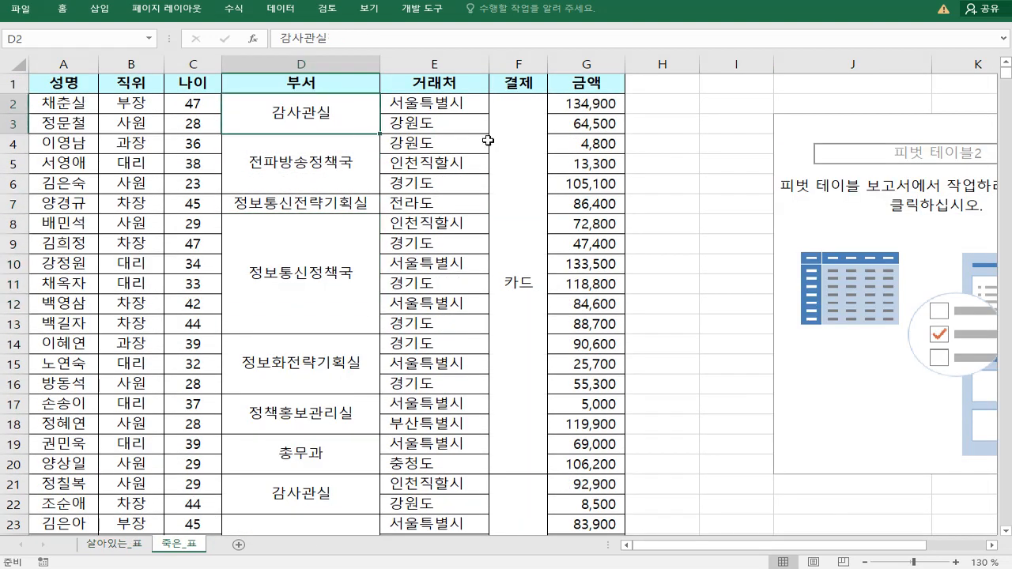
{"action": "left_click", "coordinate": [515, 126]}
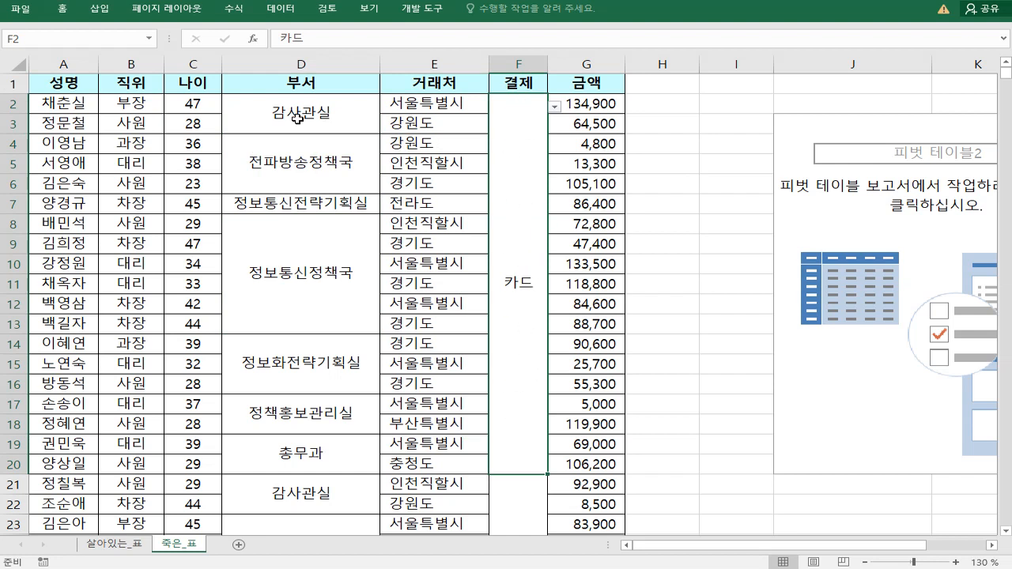
{"action": "left_click", "coordinate": [62, 8]}
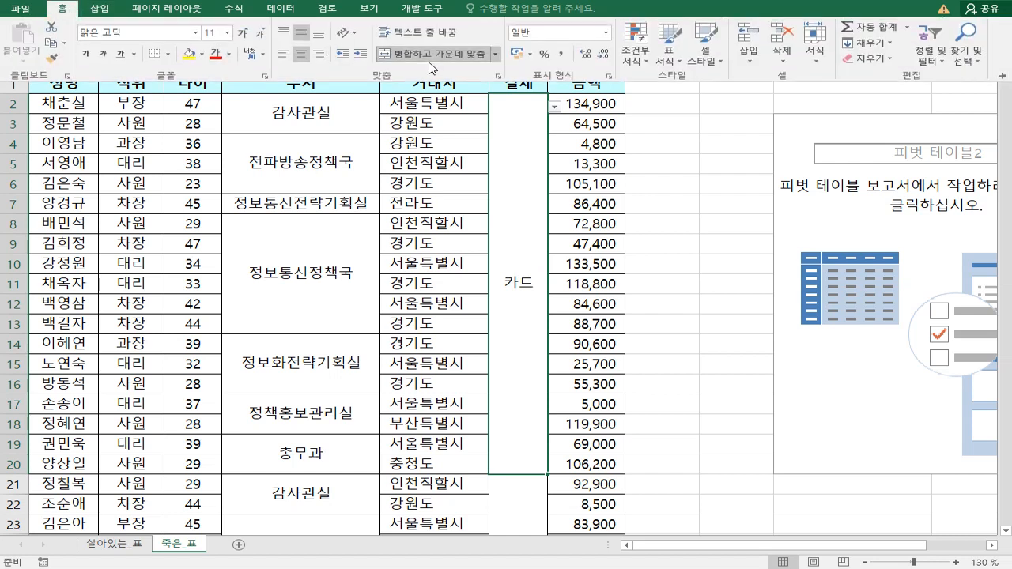
{"action": "left_click", "coordinate": [524, 484]}
{"action": "scroll", "coordinate": [526, 412], "scroll_direction": "down", "scroll_amount": 1}
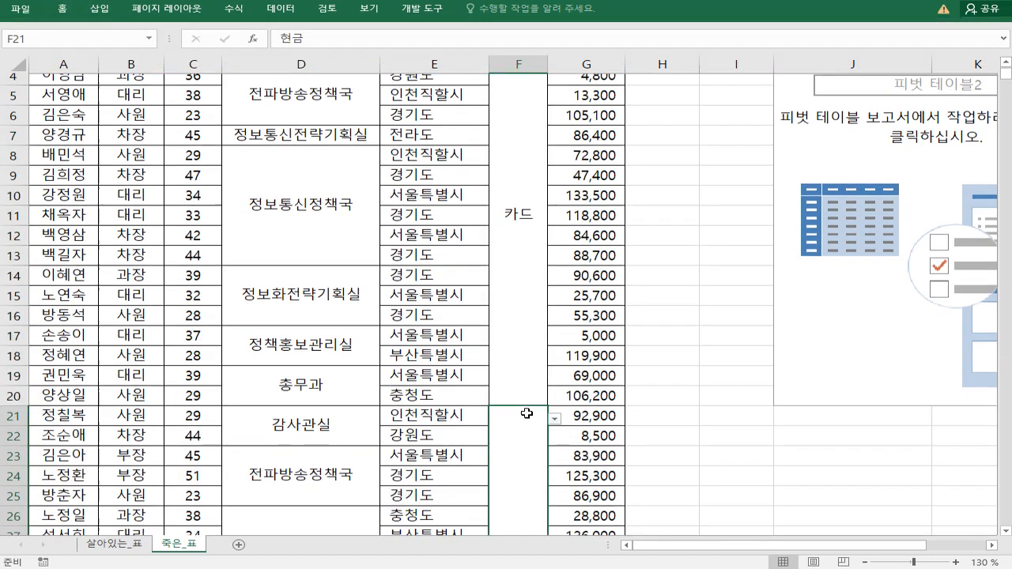
{"action": "scroll", "coordinate": [526, 413], "scroll_direction": "down", "scroll_amount": 3}
{"action": "scroll", "coordinate": [526, 413], "scroll_direction": "up", "scroll_amount": 2}
{"action": "left_click", "coordinate": [515, 269]}
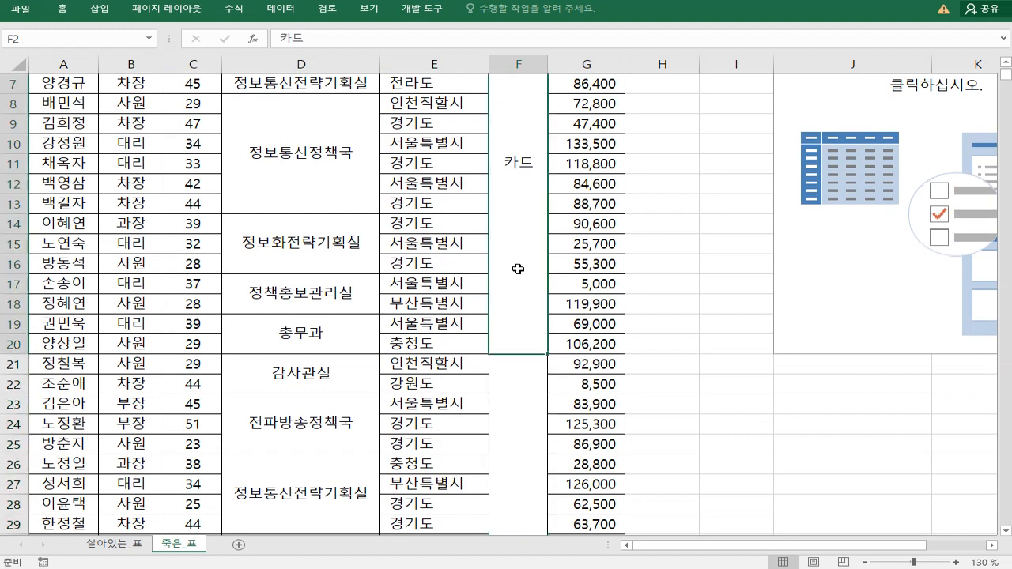
{"action": "scroll", "coordinate": [516, 267], "scroll_direction": "up", "scroll_amount": 2}
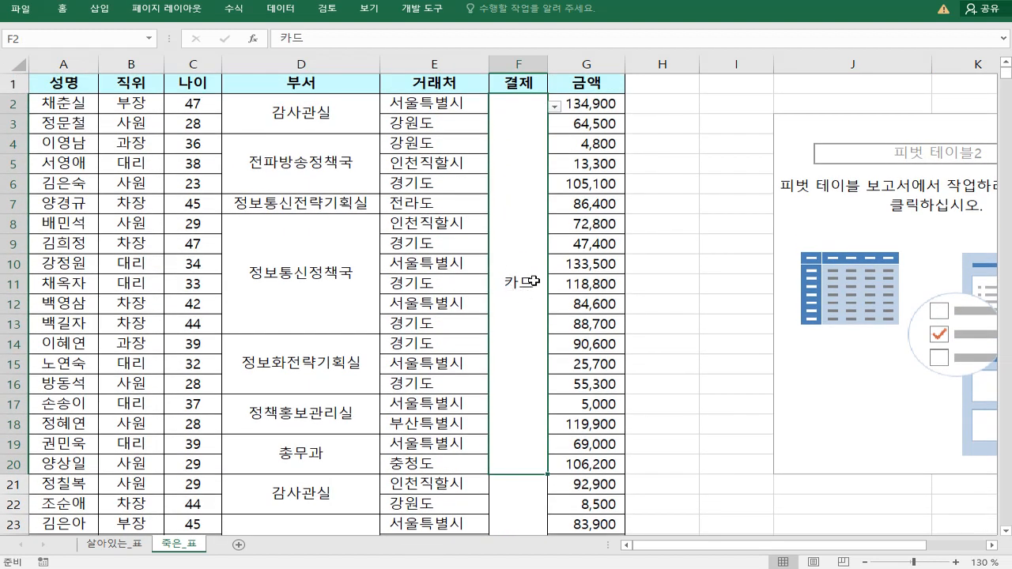
{"action": "left_click", "coordinate": [383, 277]}
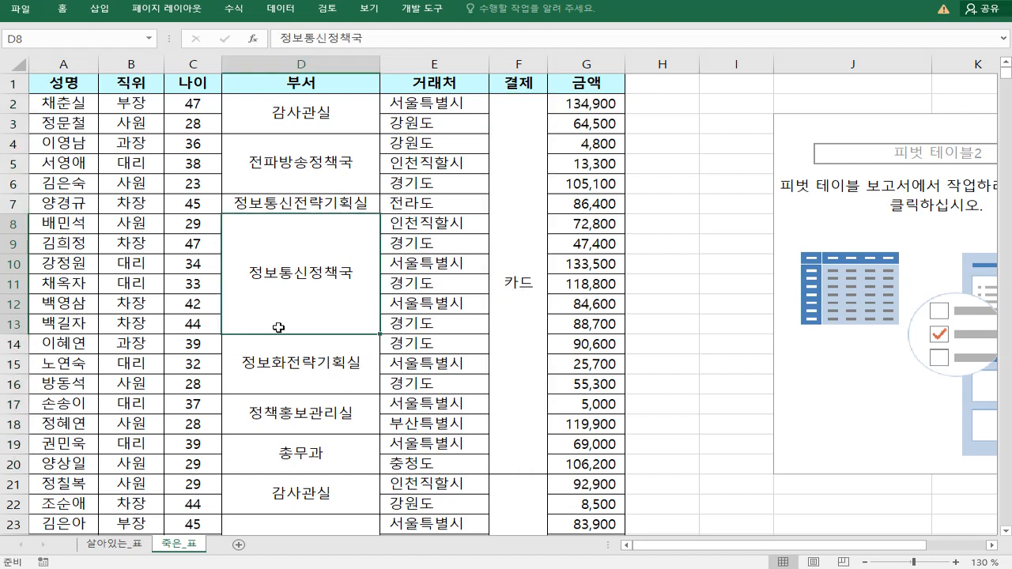
Replace 결제 with 부서 as the row field of the pivot table on the 살아있는_표 sheet.
{"action": "left_click", "coordinate": [112, 543]}
{"action": "left_click_drag", "start_coordinate": [372, 145], "coordinate": [558, 264]}
{"action": "left_click", "coordinate": [790, 150]}
{"action": "left_click", "coordinate": [614, 184]}
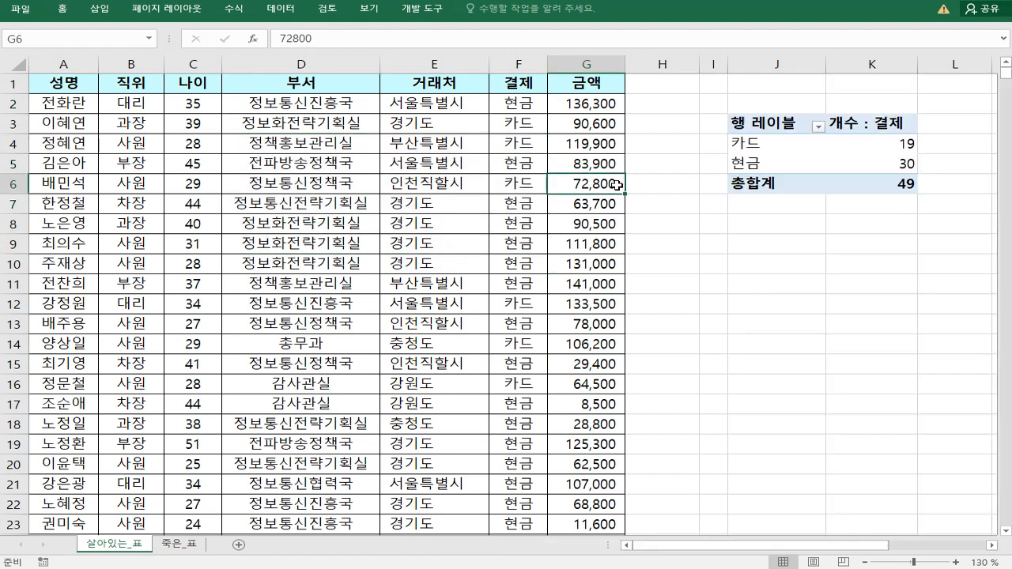
{"action": "left_click_drag", "start_coordinate": [994, 551], "coordinate": [994, 550]}
{"action": "left_click", "coordinate": [382, 143]}
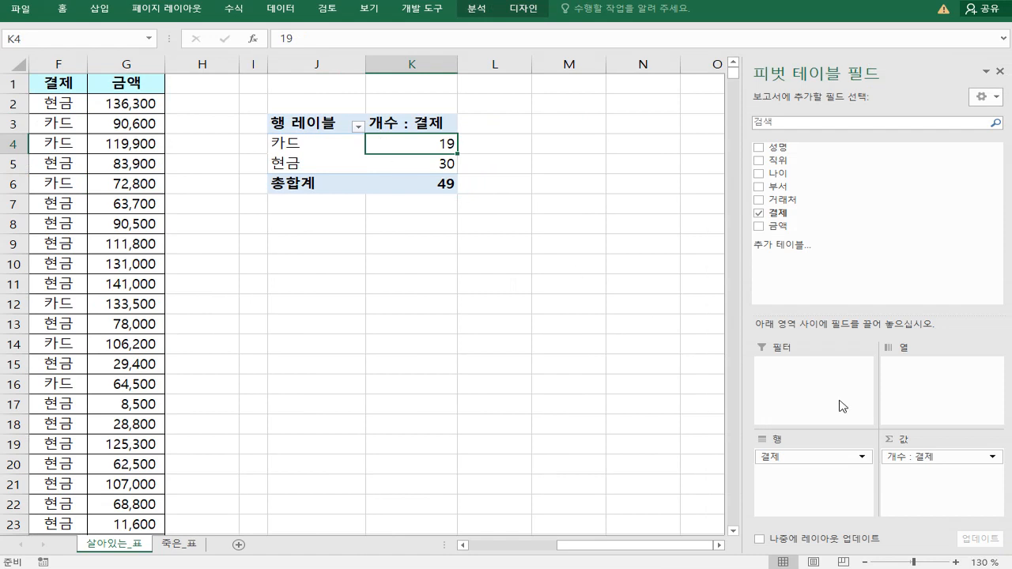
{"action": "left_click_drag", "start_coordinate": [835, 464], "coordinate": [546, 297]}
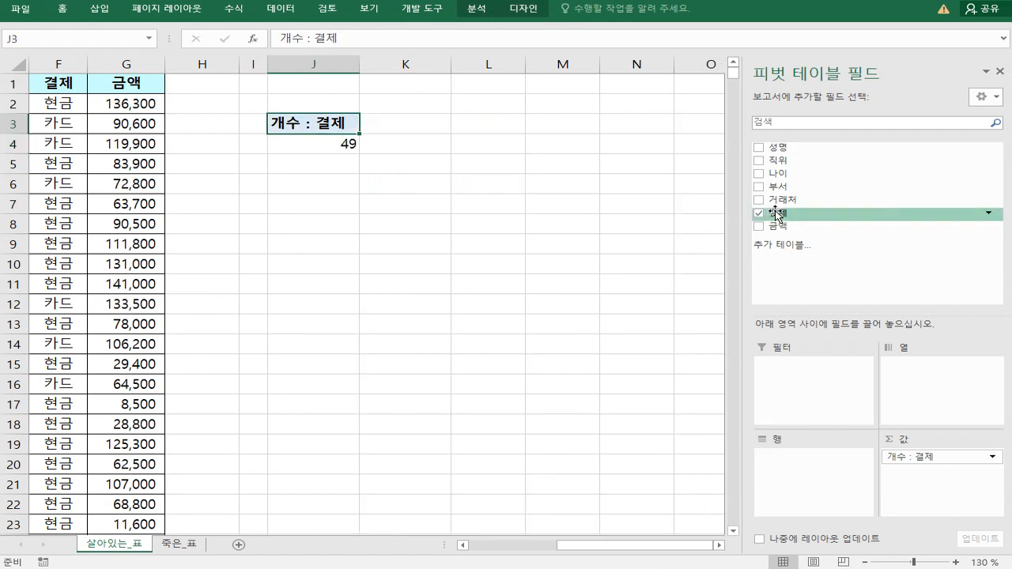
{"action": "left_click_drag", "start_coordinate": [790, 184], "coordinate": [791, 459]}
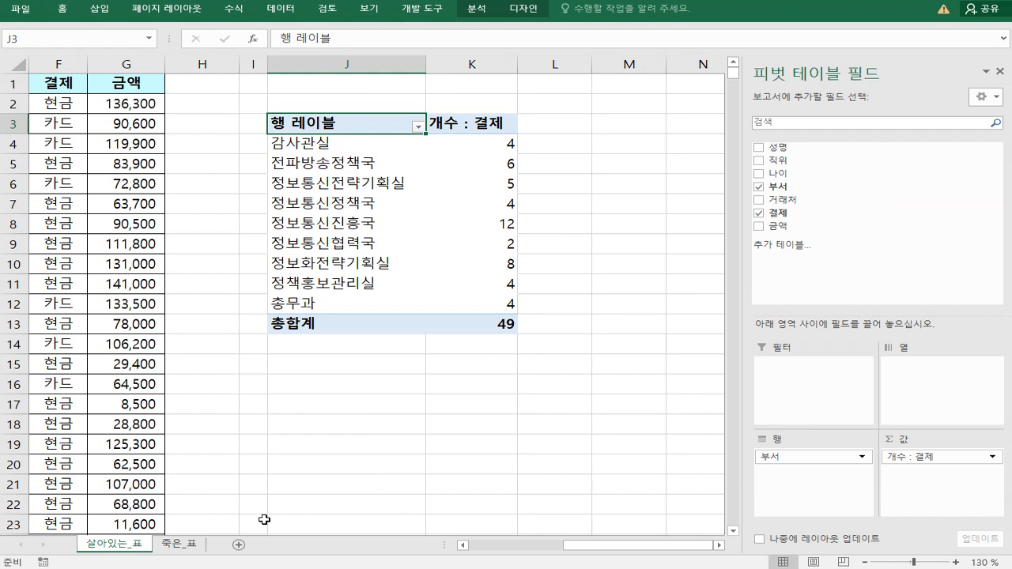
Add 부서 as the row field of the empty pivot table on the 죽은_표 sheet and inspect its (비어 있음) row.
{"action": "left_click", "coordinate": [190, 544]}
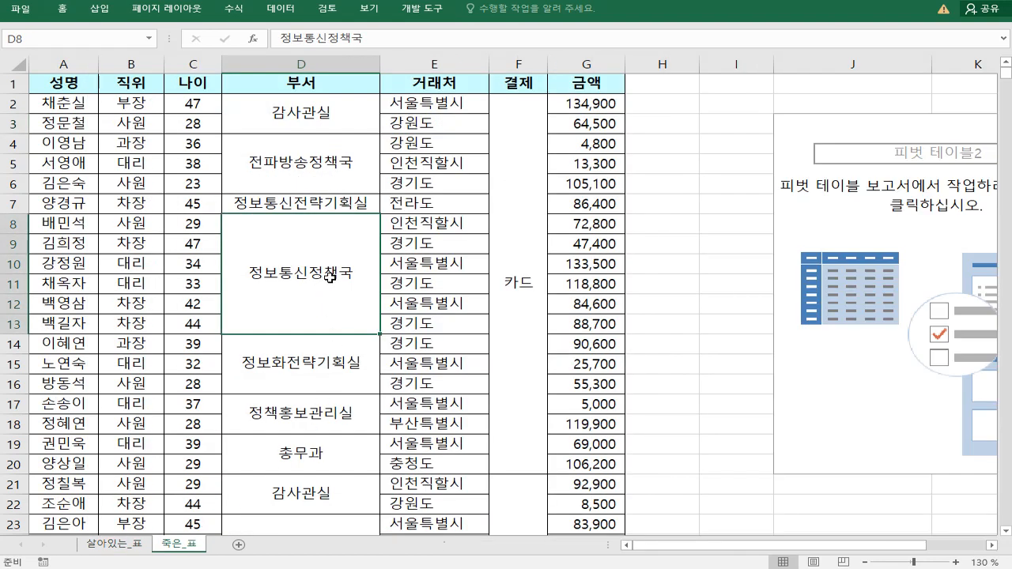
{"action": "left_click", "coordinate": [991, 545]}
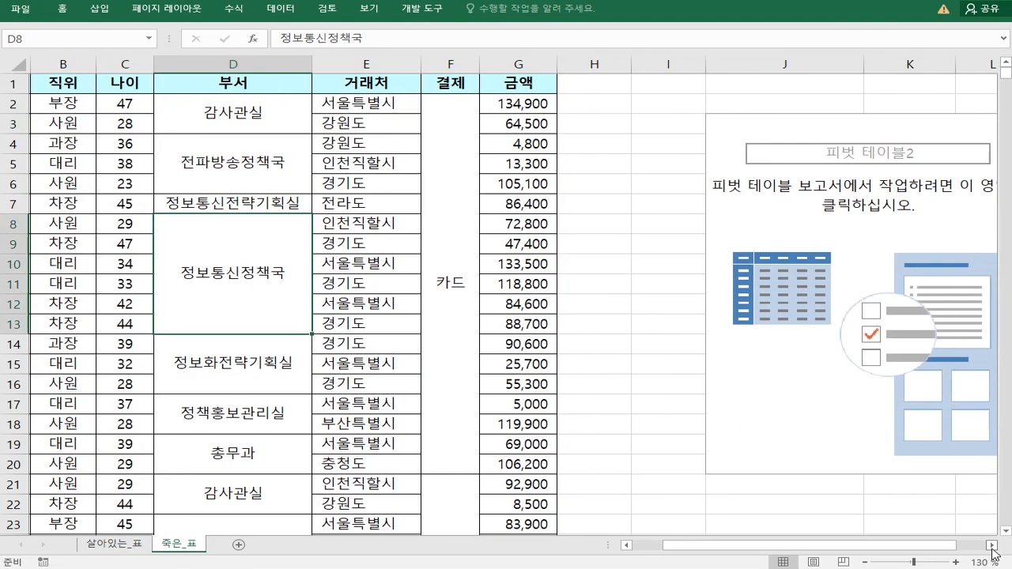
{"action": "left_click", "coordinate": [991, 546]}
{"action": "left_click", "coordinate": [992, 545]}
{"action": "left_click", "coordinate": [669, 290]}
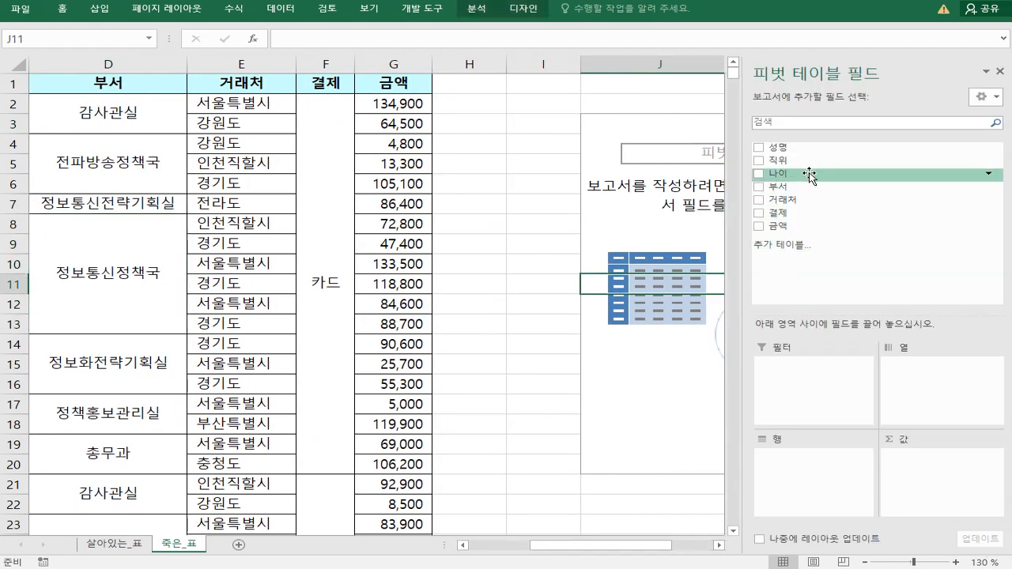
{"action": "left_click_drag", "start_coordinate": [800, 186], "coordinate": [822, 474]}
{"action": "left_click", "coordinate": [633, 305]}
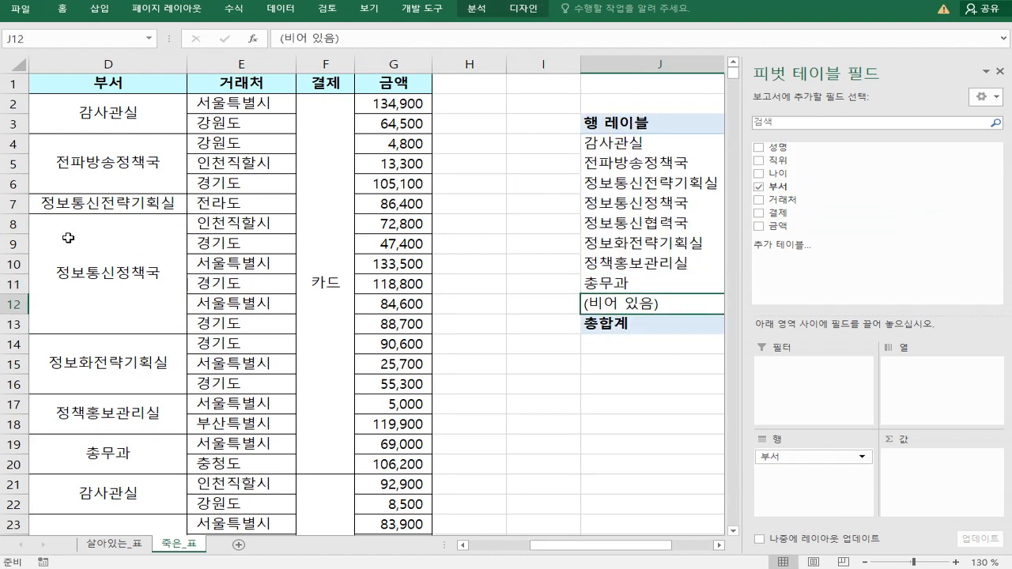
{"action": "left_click_drag", "start_coordinate": [34, 96], "coordinate": [187, 110]}
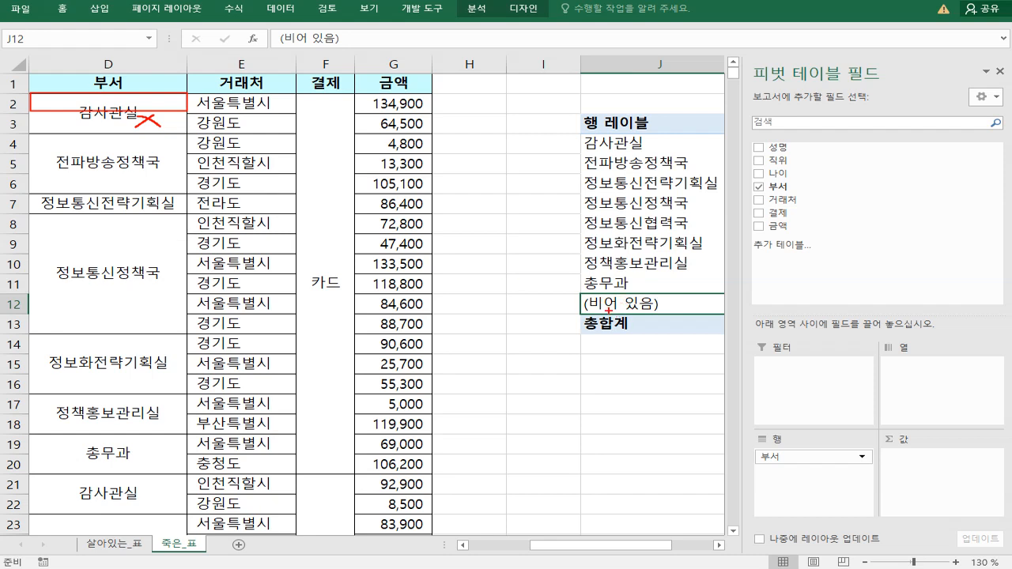
{"action": "key", "text": "Escape"}
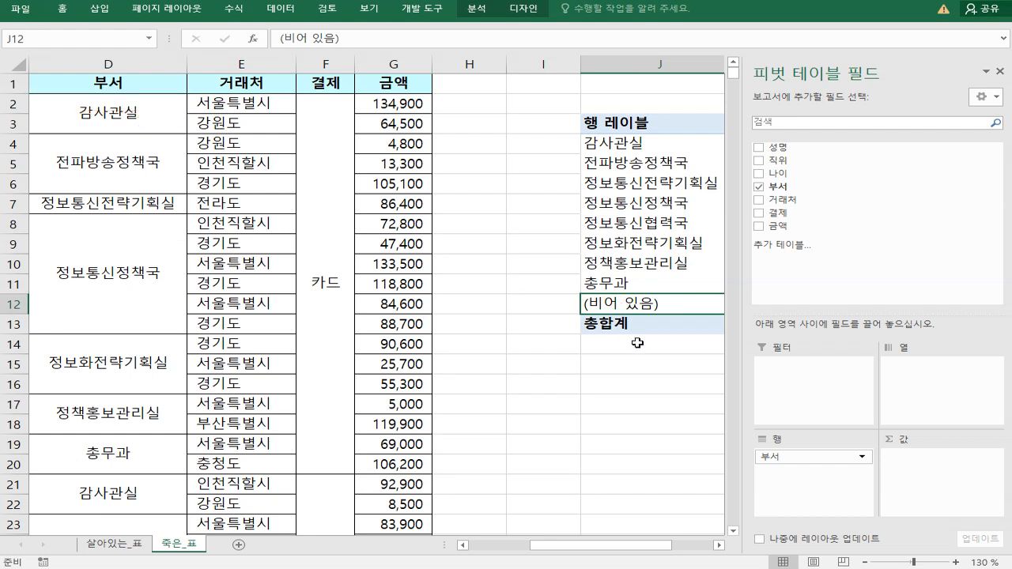
Add 부서 to the values of the 죽은_표 pivot table as a count and check the counts and grand total.
{"action": "left_click", "coordinate": [717, 544]}
{"action": "left_click", "coordinate": [717, 544]}
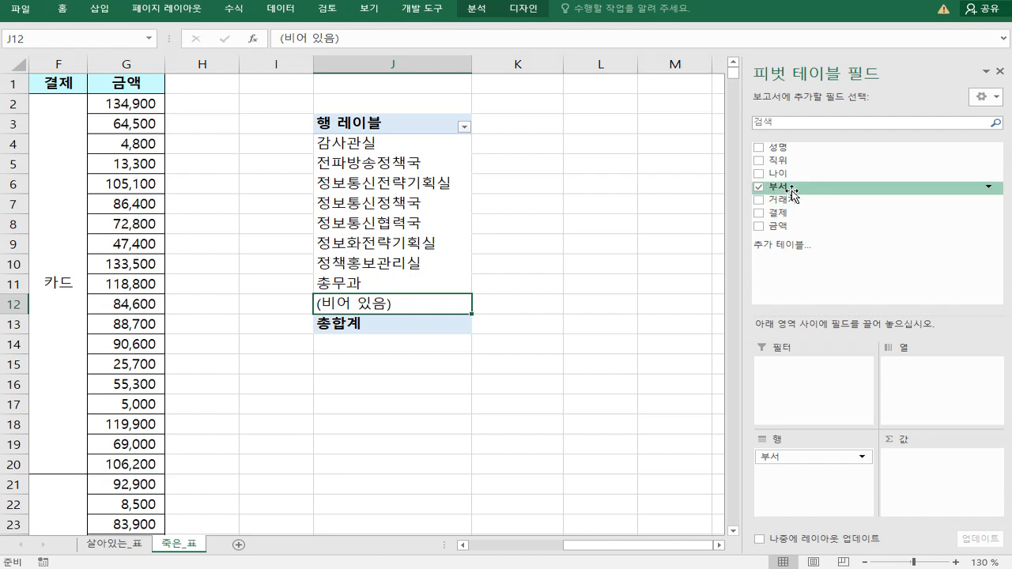
{"action": "left_click_drag", "start_coordinate": [779, 186], "coordinate": [921, 458]}
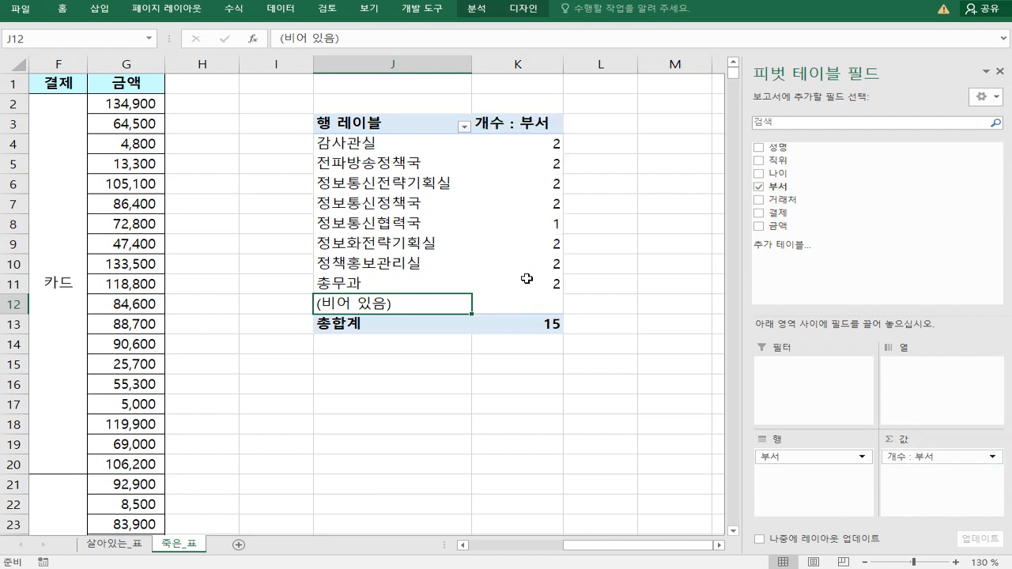
{"action": "left_click_drag", "start_coordinate": [520, 144], "coordinate": [510, 288]}
{"action": "left_click", "coordinate": [510, 307]}
{"action": "left_click", "coordinate": [522, 324]}
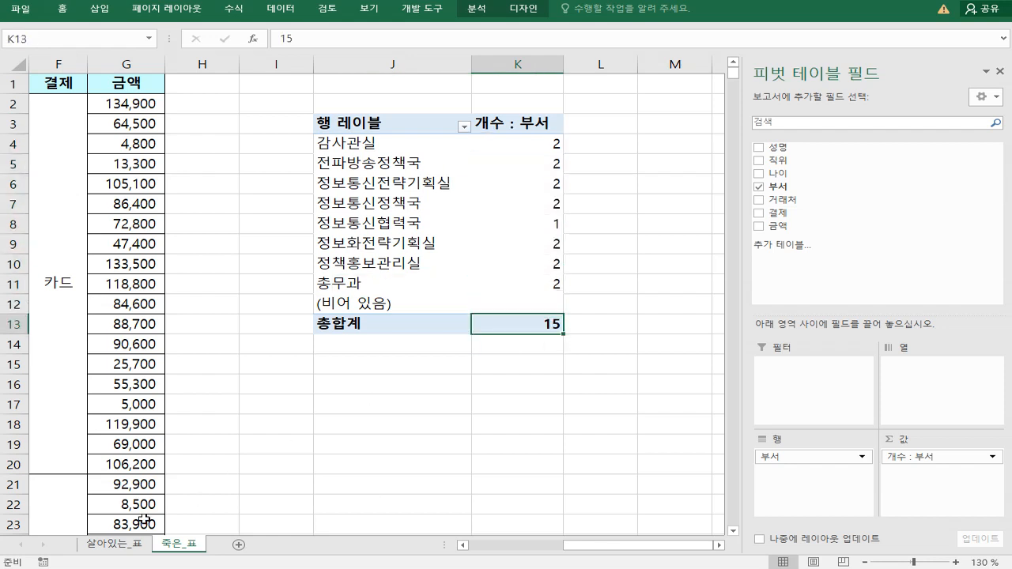
Compare the department counts in the 살아있는_표 and 죽은_표 pivot tables, and check the source table with merged cells.
{"action": "left_click", "coordinate": [113, 544]}
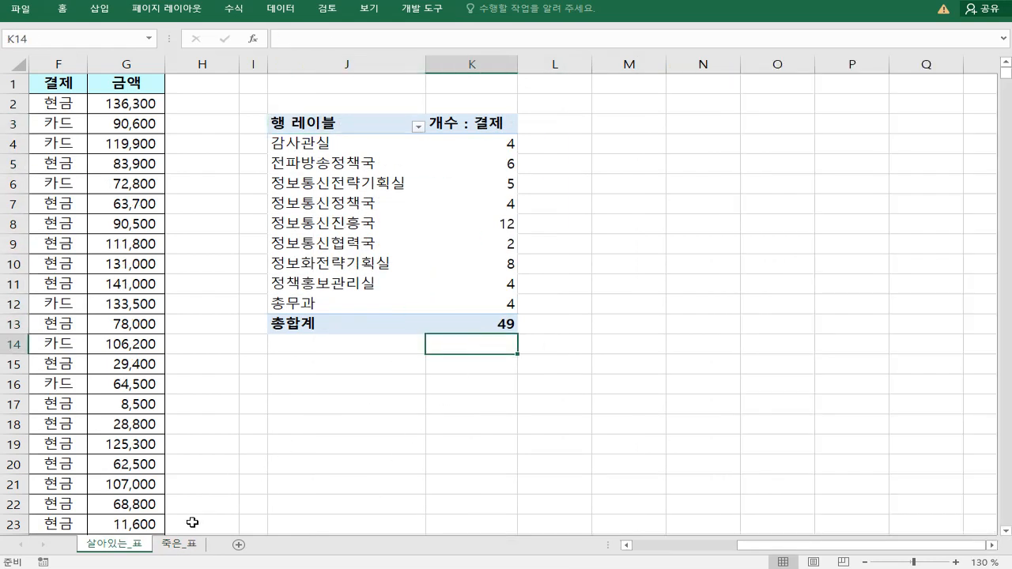
{"action": "left_click", "coordinate": [186, 545]}
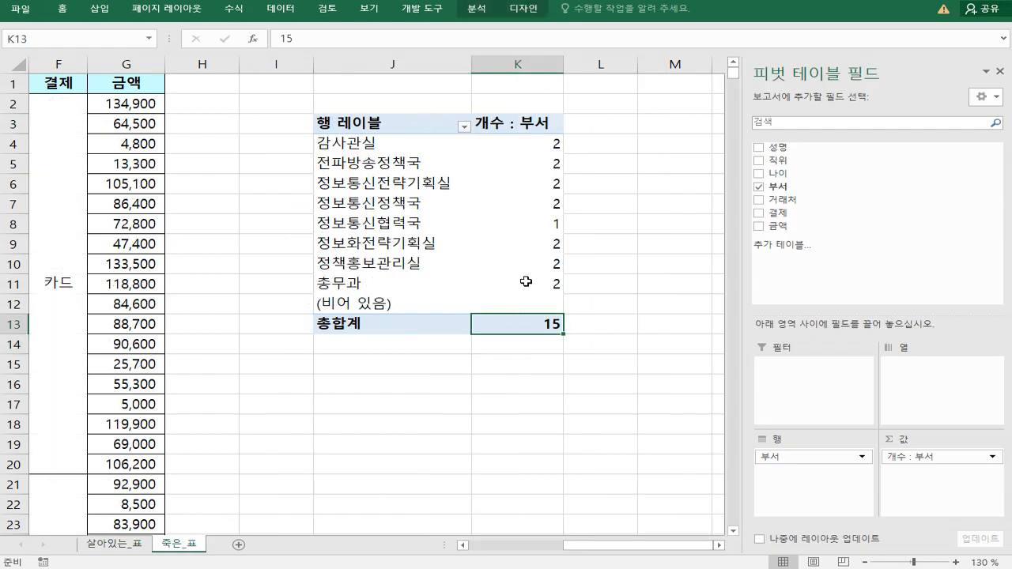
{"action": "left_click", "coordinate": [511, 301]}
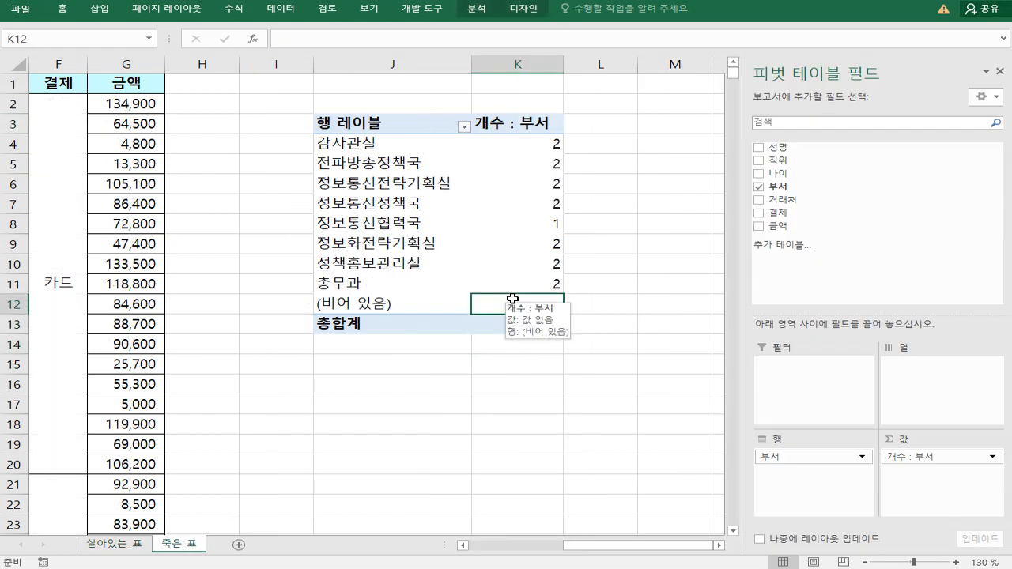
{"action": "left_click", "coordinate": [508, 323]}
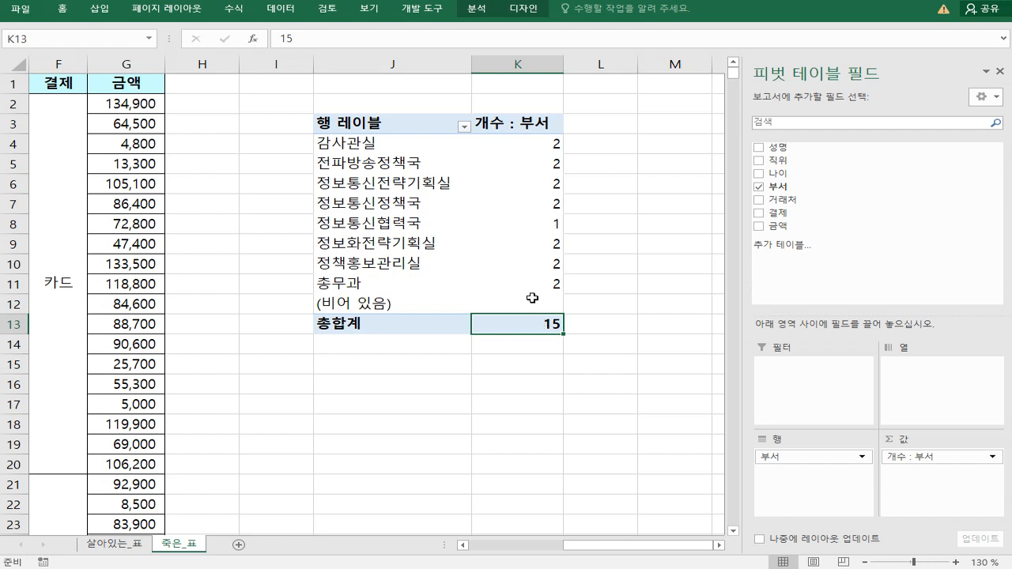
{"action": "left_click", "coordinate": [135, 545]}
{"action": "left_click", "coordinate": [171, 545]}
{"action": "left_click_drag", "start_coordinate": [124, 368], "coordinate": [36, 356]}
{"action": "left_click", "coordinate": [459, 327]}
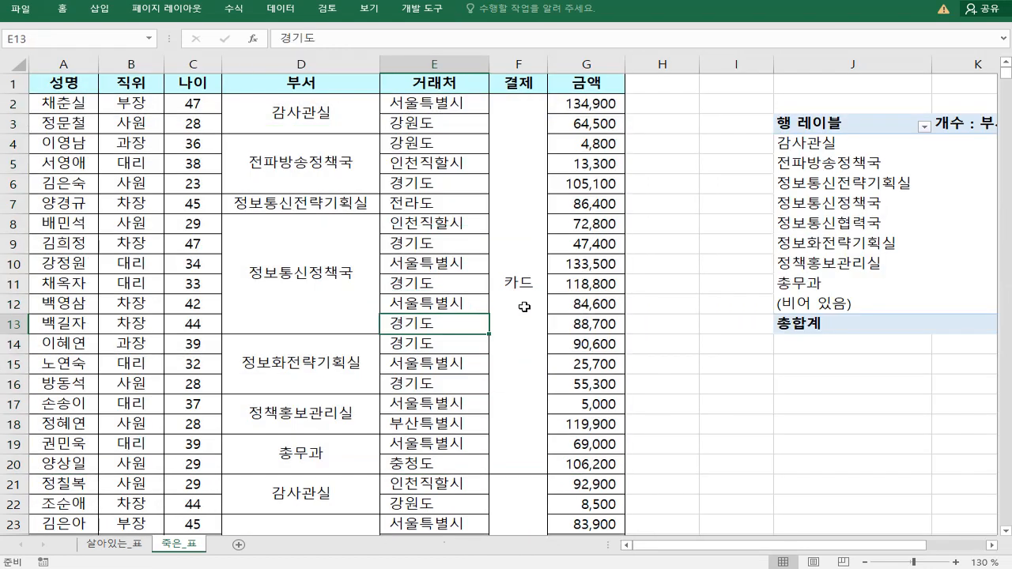
{"action": "left_click", "coordinate": [523, 305]}
{"action": "left_click", "coordinate": [427, 229]}
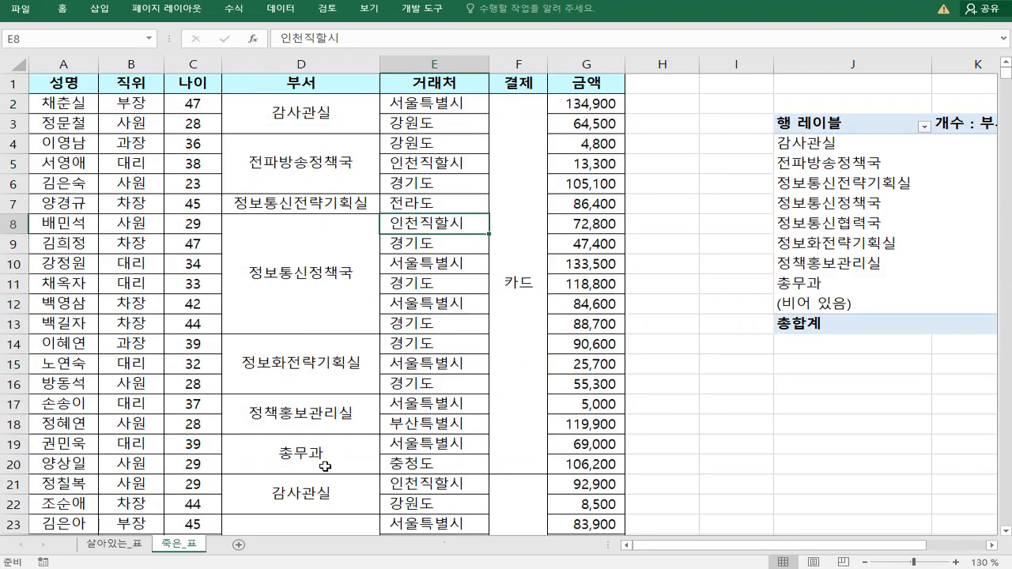
{"action": "left_click", "coordinate": [136, 546]}
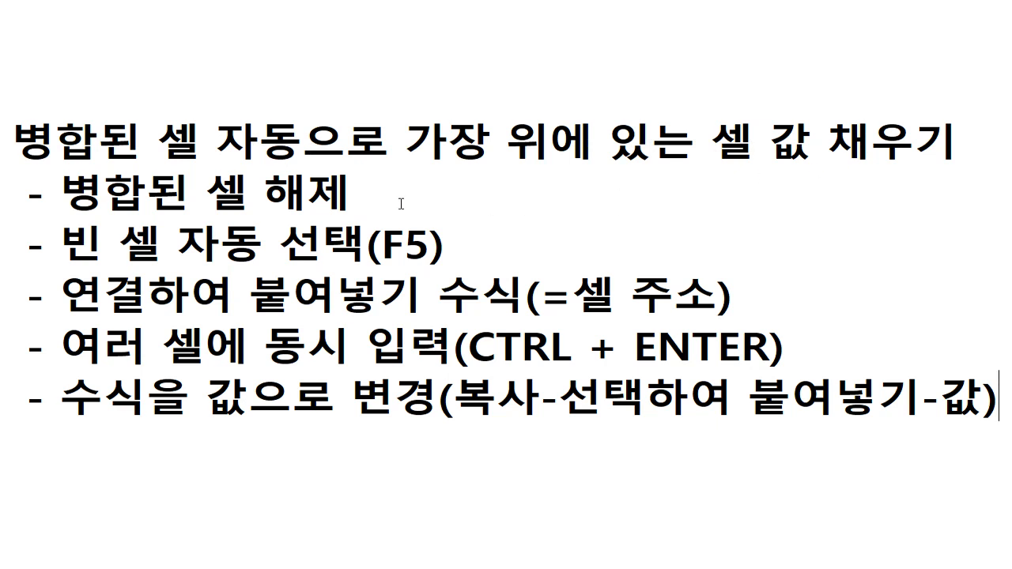
Review the written procedure for filling merged cells, from unmerging and selecting blanks to converting formulas to values.
{"action": "left_click_drag", "start_coordinate": [62, 196], "coordinate": [353, 198]}
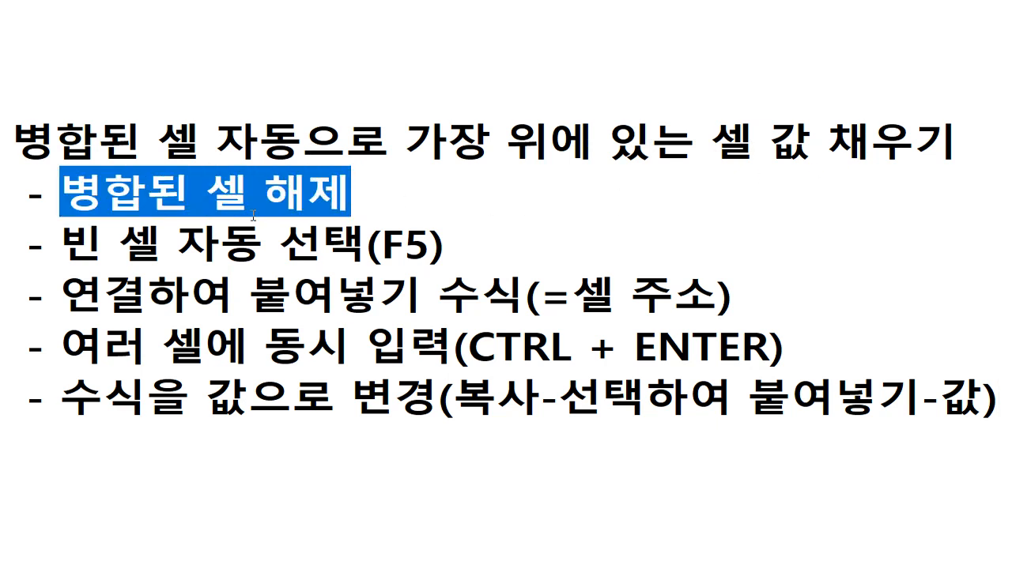
{"action": "left_click_drag", "start_coordinate": [66, 249], "coordinate": [366, 252]}
{"action": "left_click", "coordinate": [445, 249]}
{"action": "left_click", "coordinate": [366, 251]}
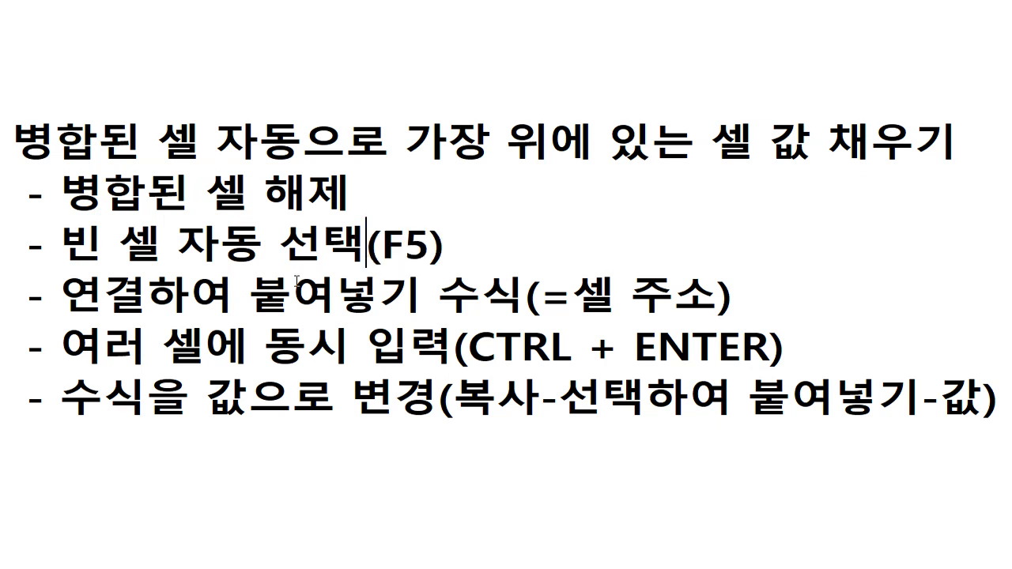
{"action": "left_click_drag", "start_coordinate": [102, 302], "coordinate": [733, 300]}
{"action": "left_click", "coordinate": [540, 294]}
{"action": "left_click_drag", "start_coordinate": [104, 347], "coordinate": [424, 357]}
{"action": "left_click_drag", "start_coordinate": [496, 348], "coordinate": [734, 362]}
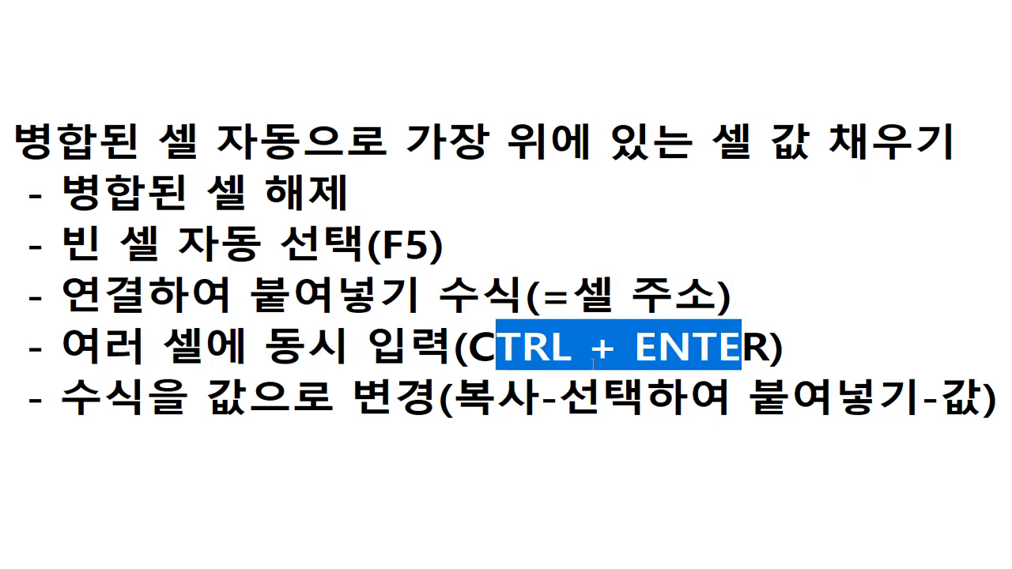
{"action": "left_click_drag", "start_coordinate": [248, 395], "coordinate": [543, 397]}
{"action": "left_click", "coordinate": [602, 396]}
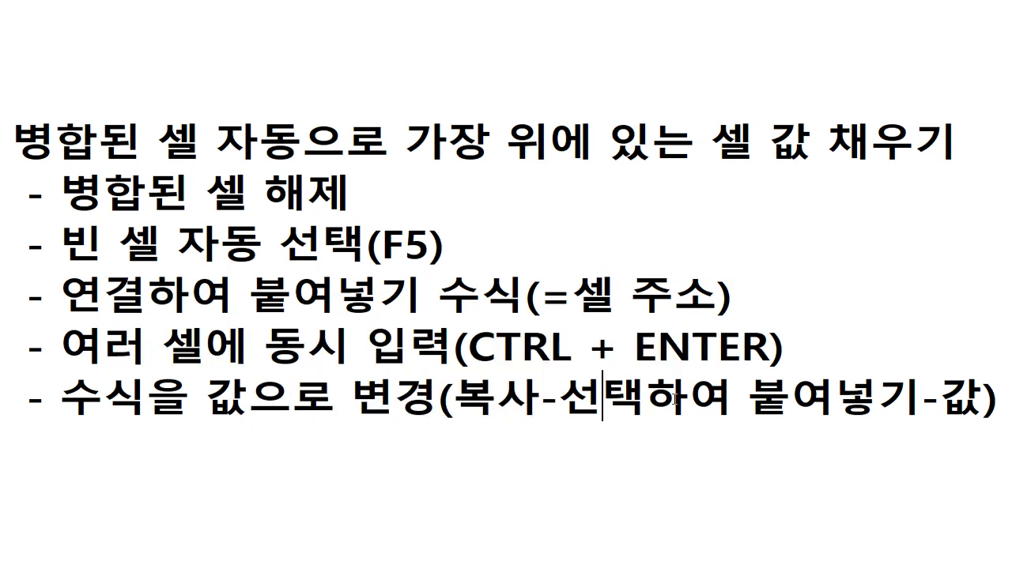
Go over the procedure notes once more, ending with the line on changing formulas to values.
{"action": "left_click", "coordinate": [678, 398]}
{"action": "left_click", "coordinate": [944, 399]}
{"action": "left_click_drag", "start_coordinate": [250, 192], "coordinate": [250, 402]}
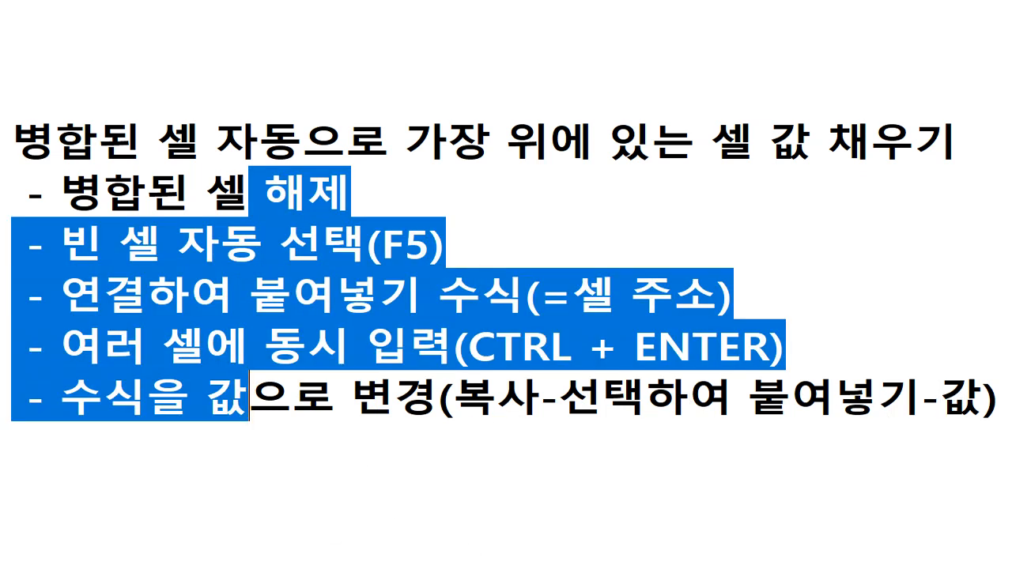
Switch back to the Excel workbook and go to the 부서 column of the 죽은_표 sheet.
{"action": "left_click", "coordinate": [379, 545]}
{"action": "left_click", "coordinate": [451, 184]}
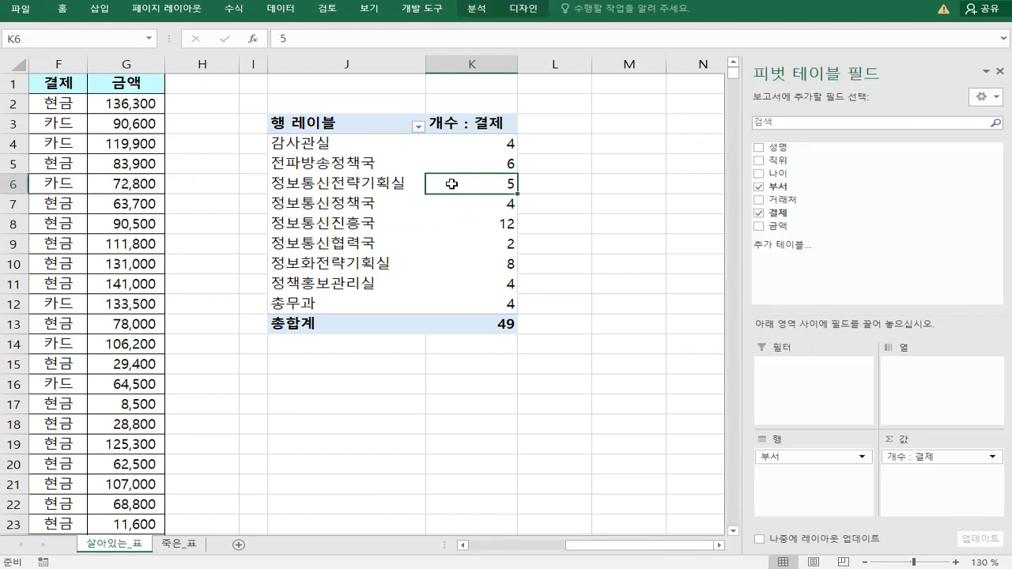
{"action": "left_click", "coordinate": [134, 205]}
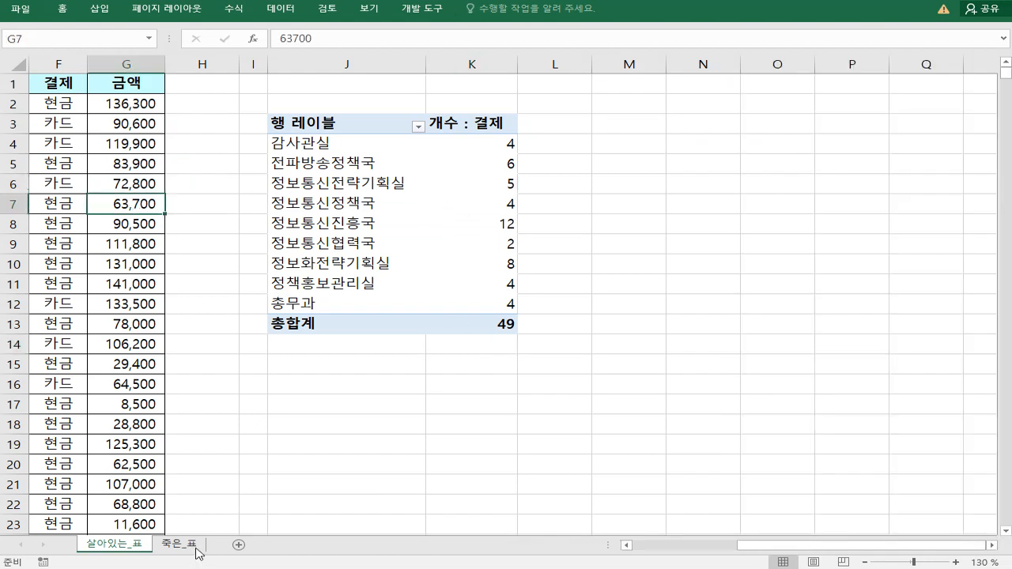
{"action": "left_click", "coordinate": [182, 543]}
{"action": "left_click", "coordinate": [295, 100]}
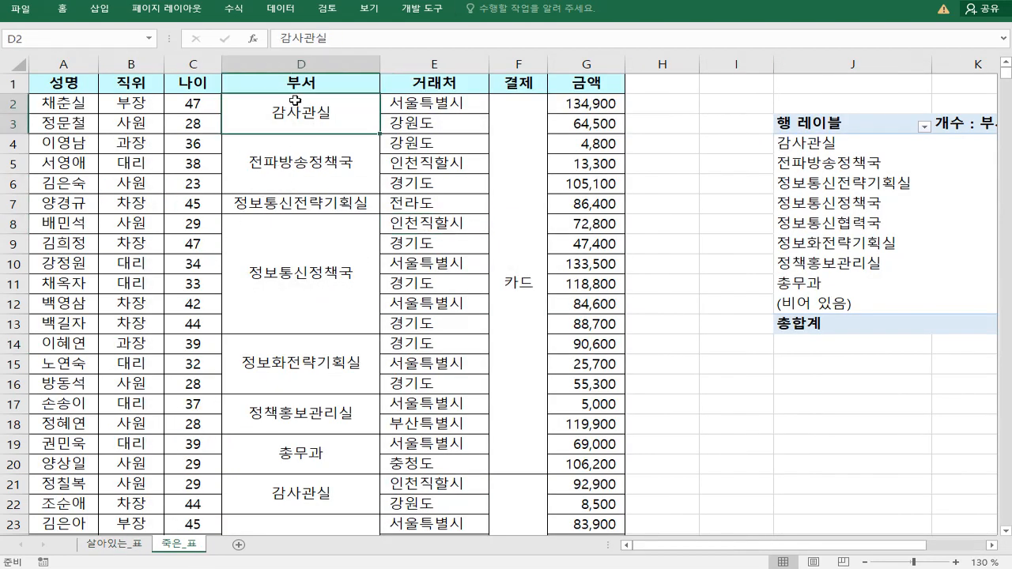
Unmerge all merged cells in the 부서 and 결제 columns of the 죽은_표 sheet.
{"action": "left_click", "coordinate": [319, 63]}
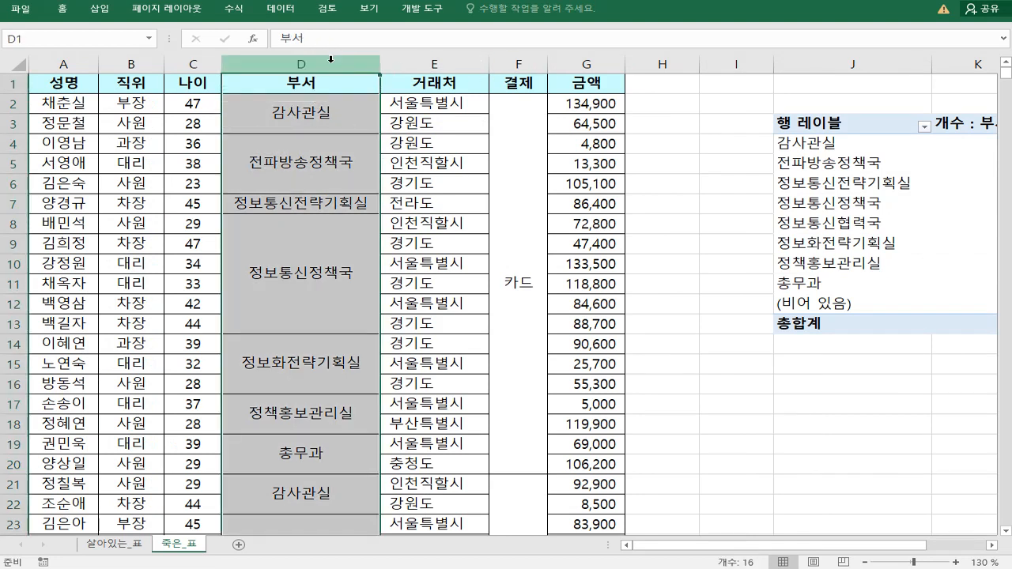
{"action": "left_click", "coordinate": [517, 63], "text": "ctrl"}
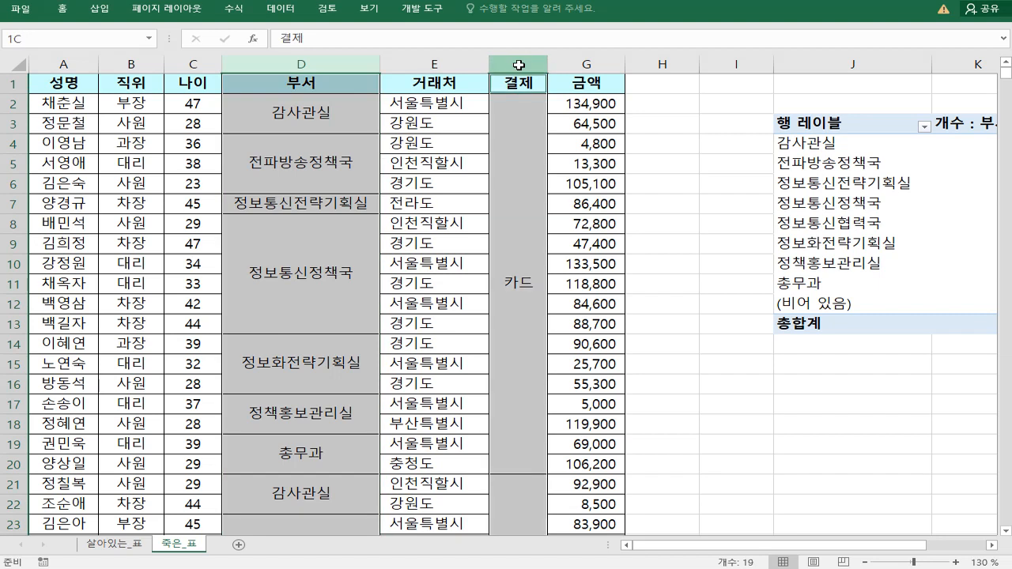
{"action": "left_click", "coordinate": [70, 10]}
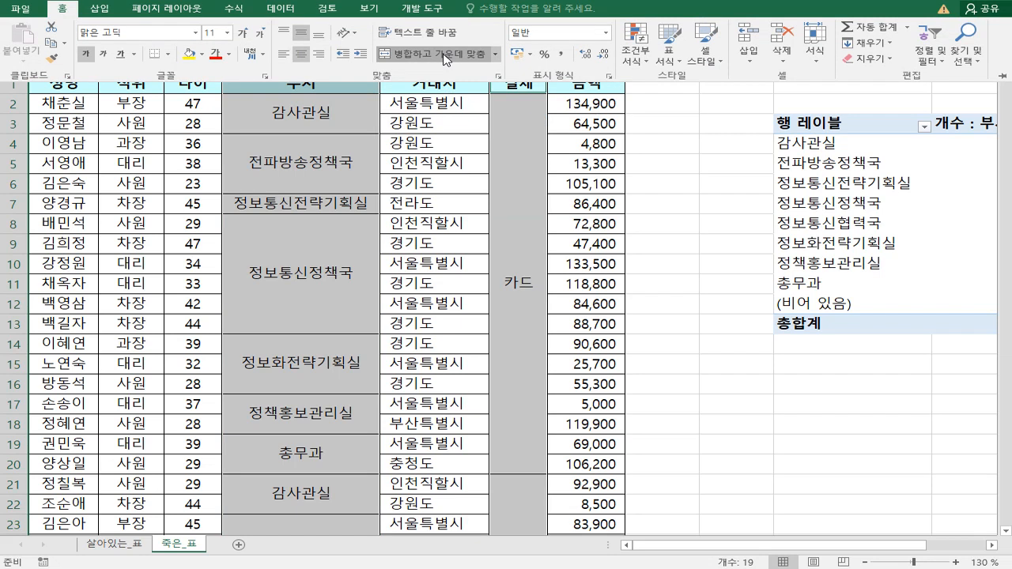
{"action": "left_click", "coordinate": [446, 60]}
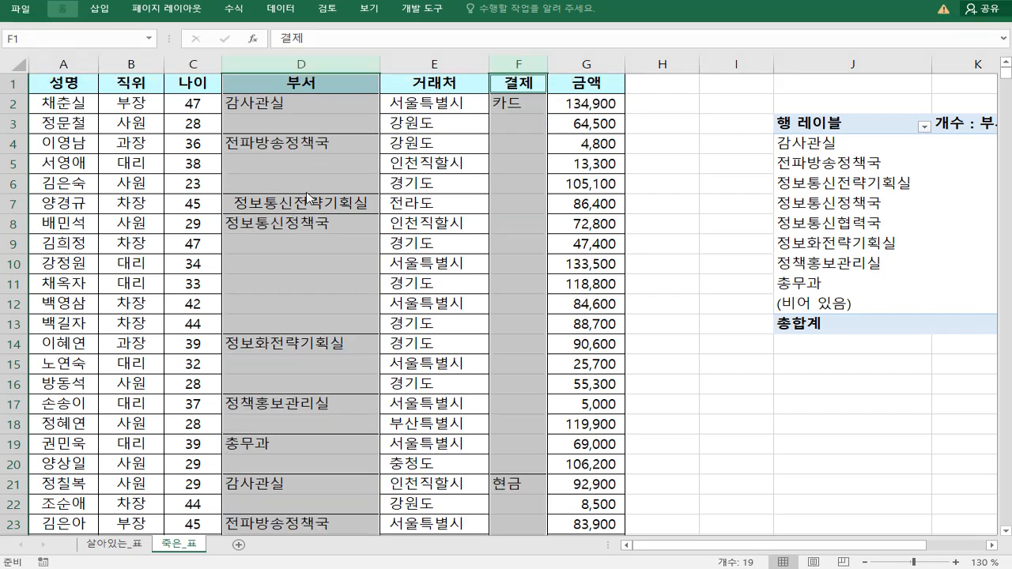
{"action": "left_click", "coordinate": [312, 223]}
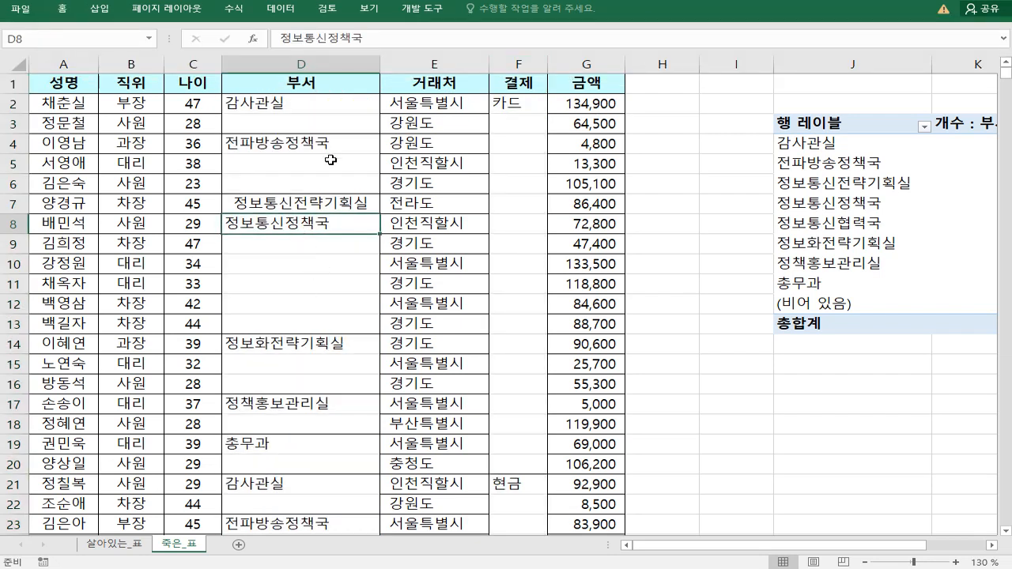
Select the data cells D2:D50 and F2:F50 of the 부서 and 결제 columns together, without their headers.
{"action": "left_click", "coordinate": [324, 103]}
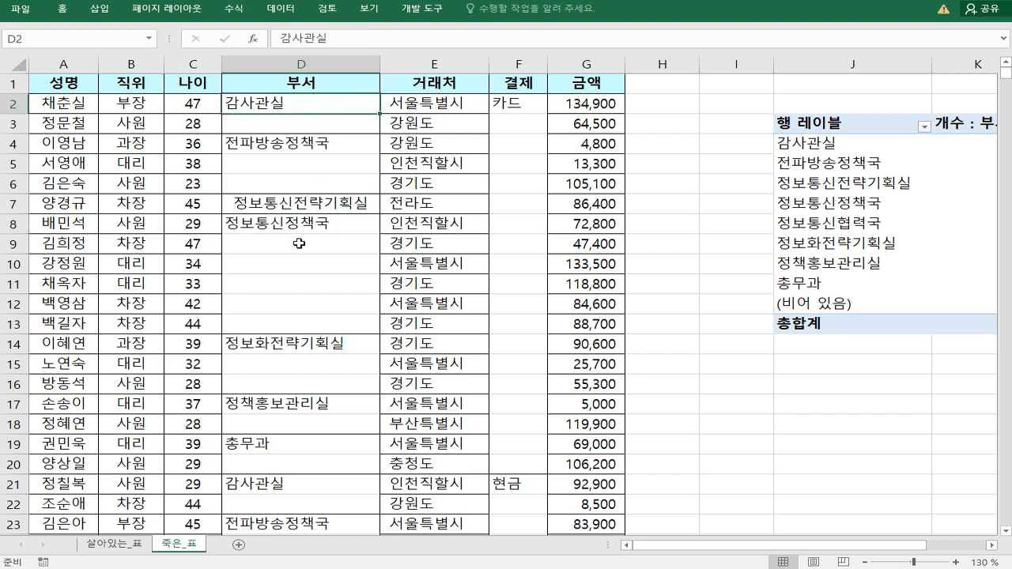
{"action": "scroll", "coordinate": [299, 244], "scroll_direction": "down", "scroll_amount": 10}
{"action": "left_click", "coordinate": [334, 463], "text": "shift"}
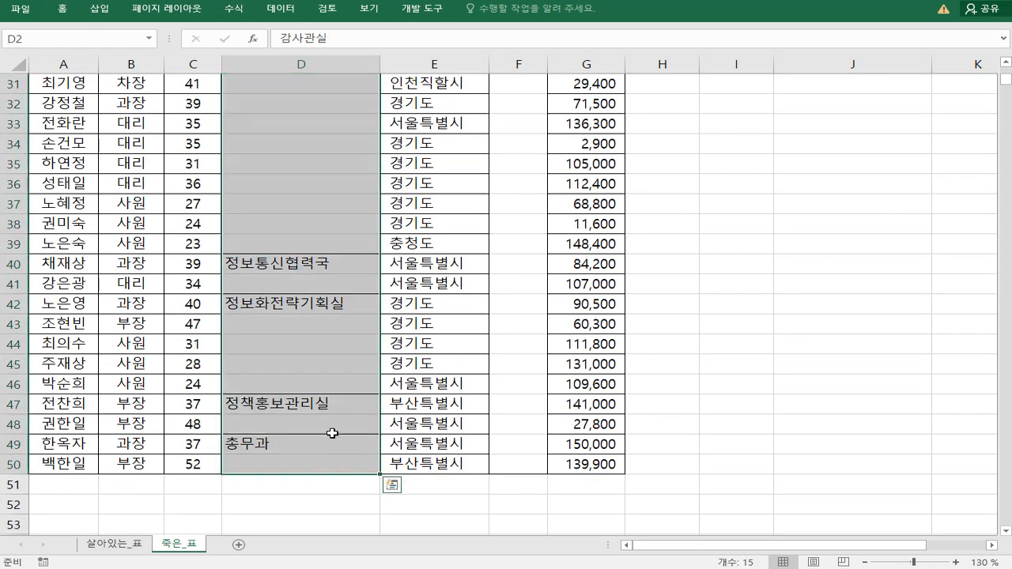
{"action": "scroll", "coordinate": [332, 395], "scroll_direction": "up", "scroll_amount": 8}
{"action": "scroll", "coordinate": [515, 165], "scroll_direction": "up", "scroll_amount": 2}
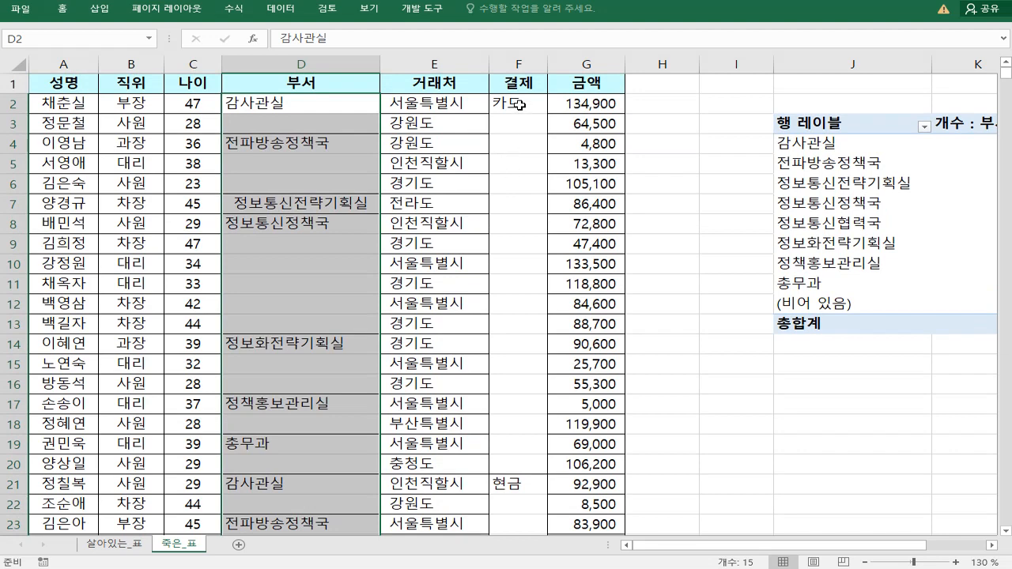
{"action": "left_click_drag", "start_coordinate": [520, 105], "coordinate": [524, 434]}
{"action": "scroll", "coordinate": [323, 314], "scroll_direction": "up", "scroll_amount": 10}
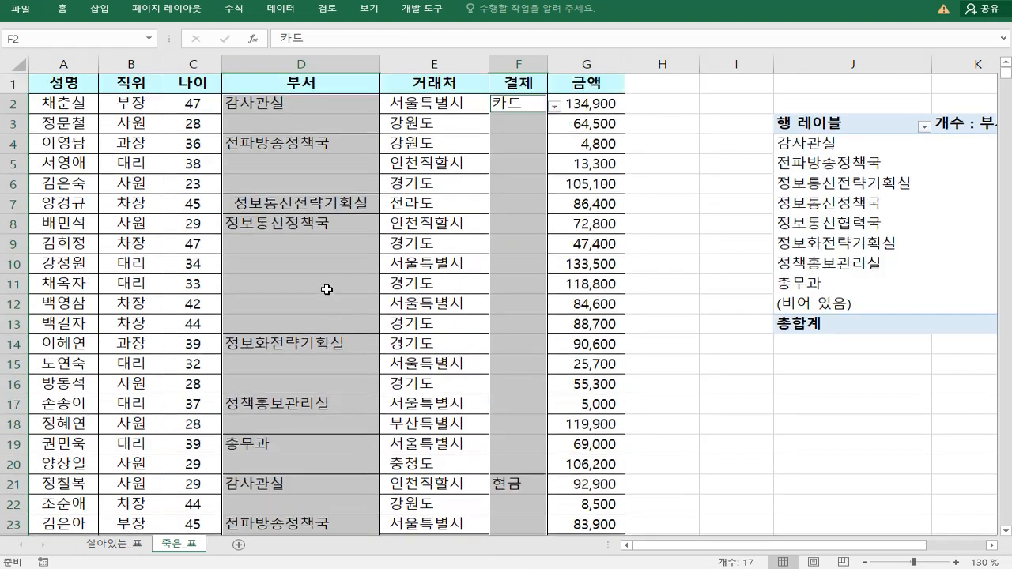
Narrow the selection to only the blank cells (빈 셀) using the Go To options.
{"action": "key", "text": "F5"}
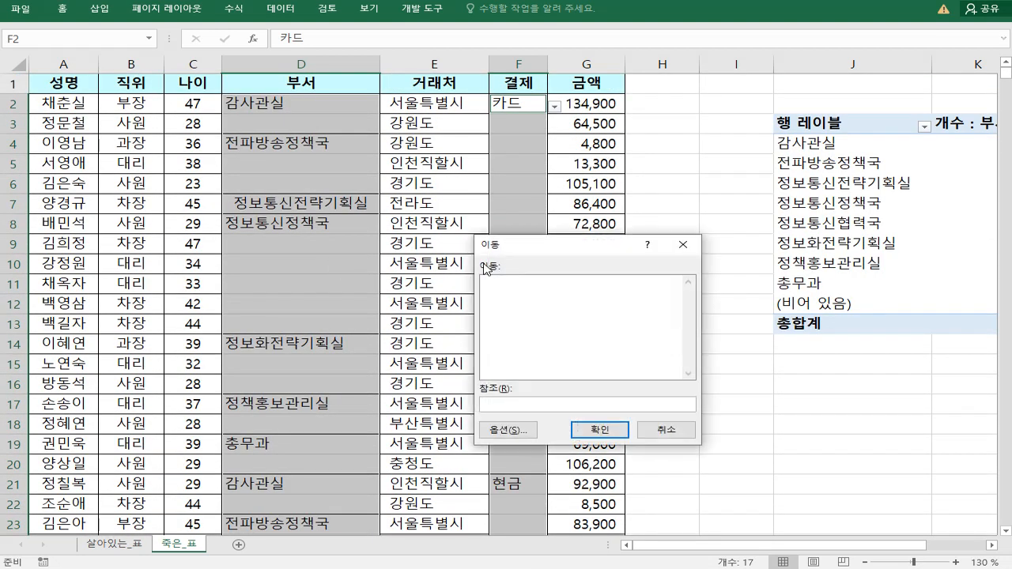
{"action": "left_click", "coordinate": [512, 430]}
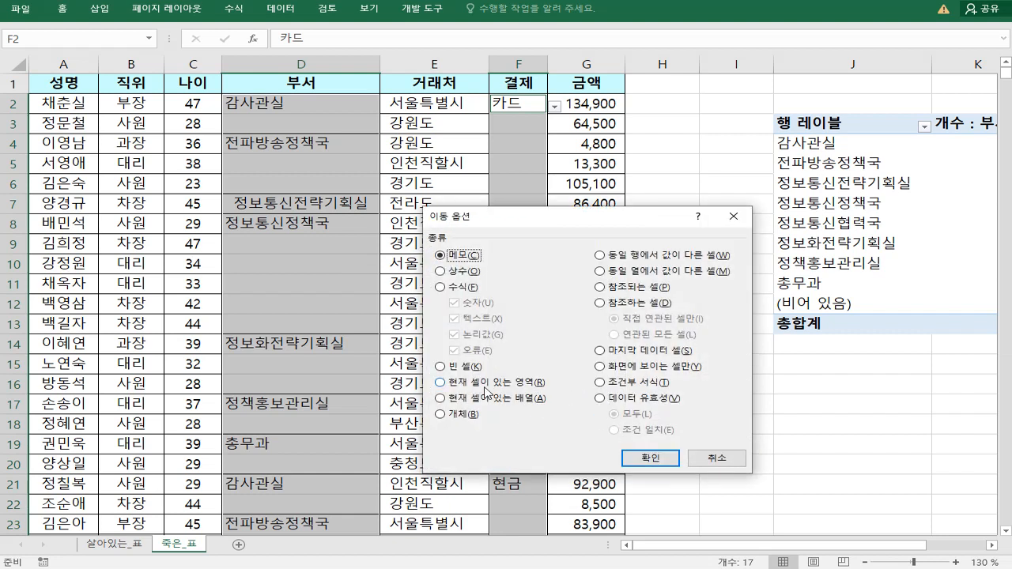
{"action": "left_click", "coordinate": [458, 368]}
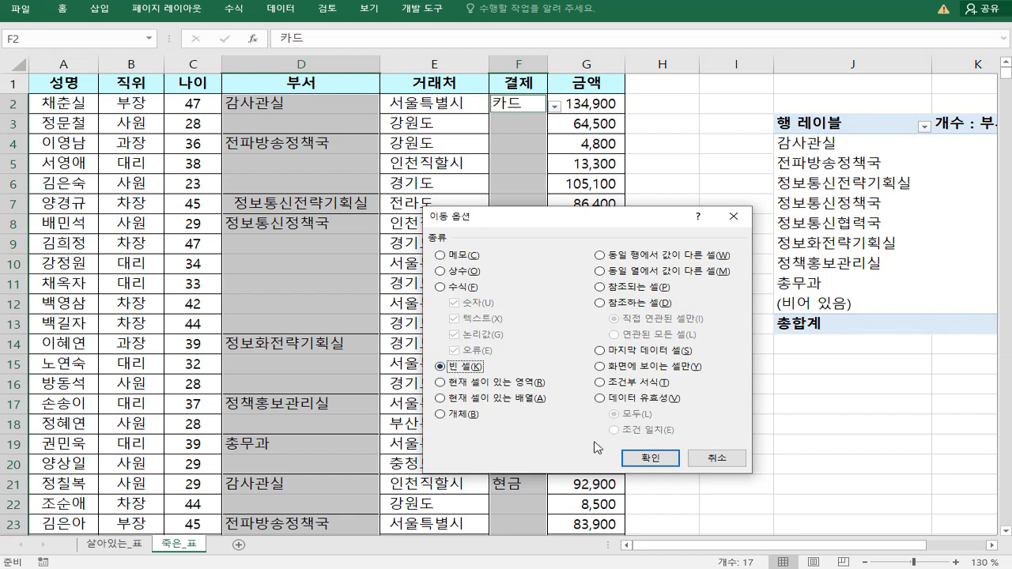
{"action": "left_click", "coordinate": [638, 459]}
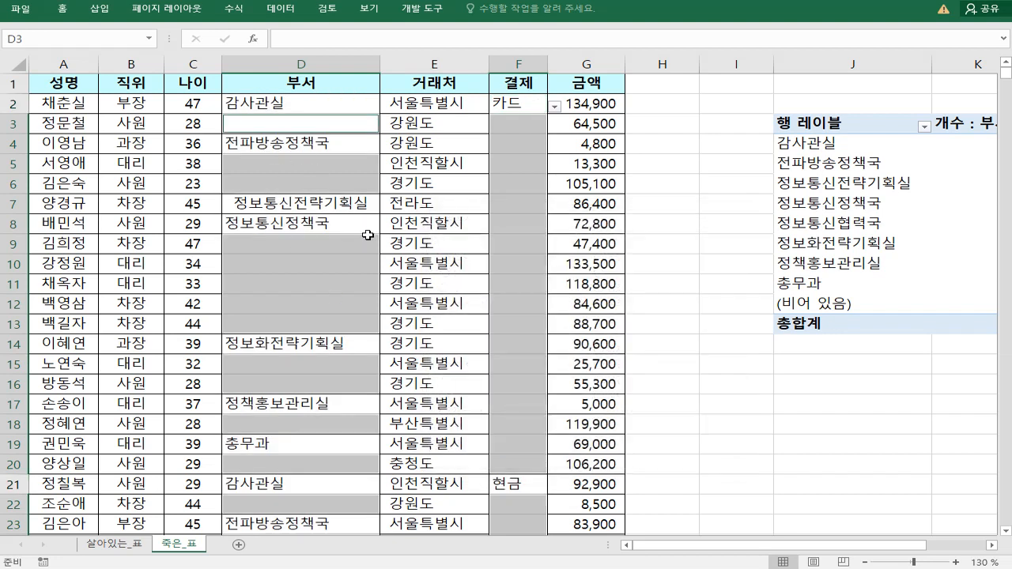
{"action": "scroll", "coordinate": [466, 457], "scroll_direction": "down", "scroll_amount": 2}
{"action": "scroll", "coordinate": [463, 447], "scroll_direction": "up", "scroll_amount": 2}
Enter the relative formula =D2 from cell D3 into all selected blank cells at once.
{"action": "type", "text": "="}
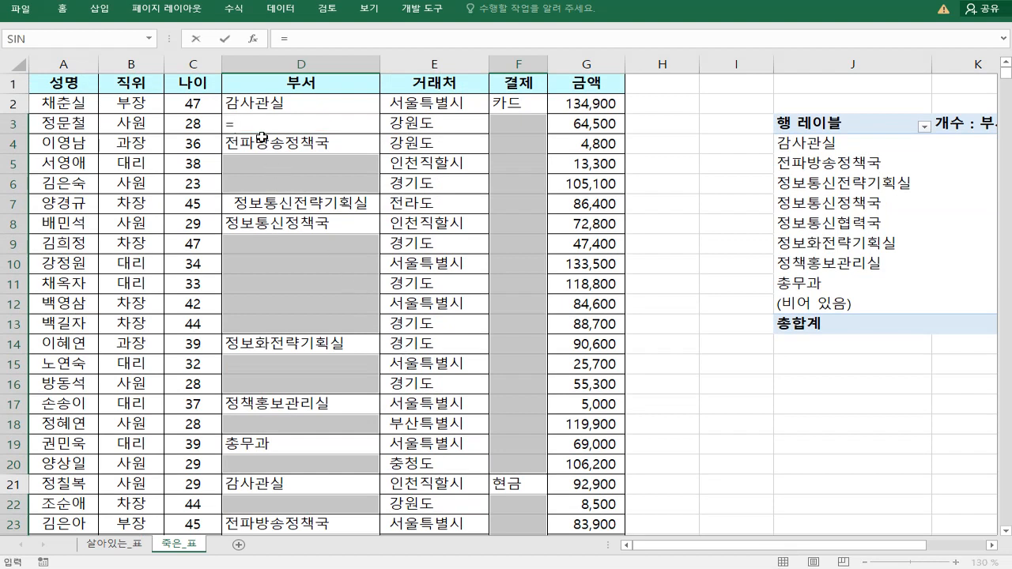
{"action": "left_click", "coordinate": [271, 104]}
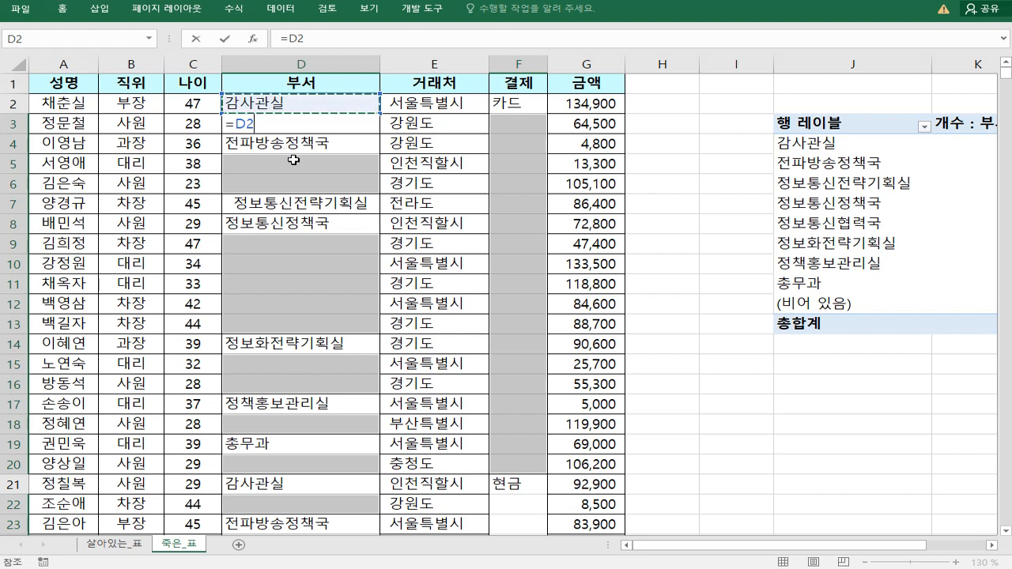
{"action": "key", "text": "ctrl+Return"}
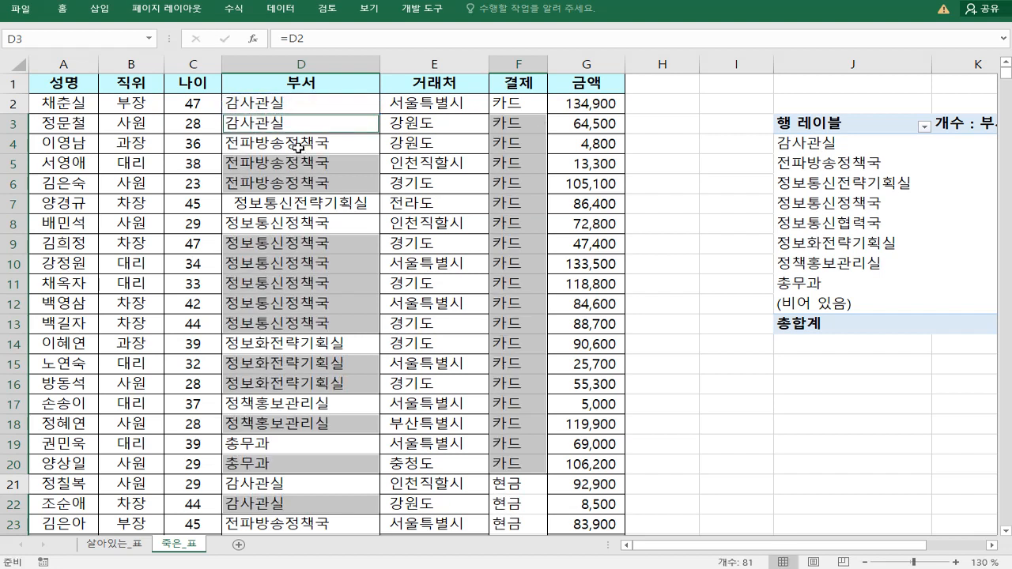
Examine cells D2 to D6 in the 부서 column to compare the typed values with the linking formulas.
{"action": "left_click", "coordinate": [292, 102]}
{"action": "left_click", "coordinate": [292, 124]}
{"action": "left_click", "coordinate": [289, 143]}
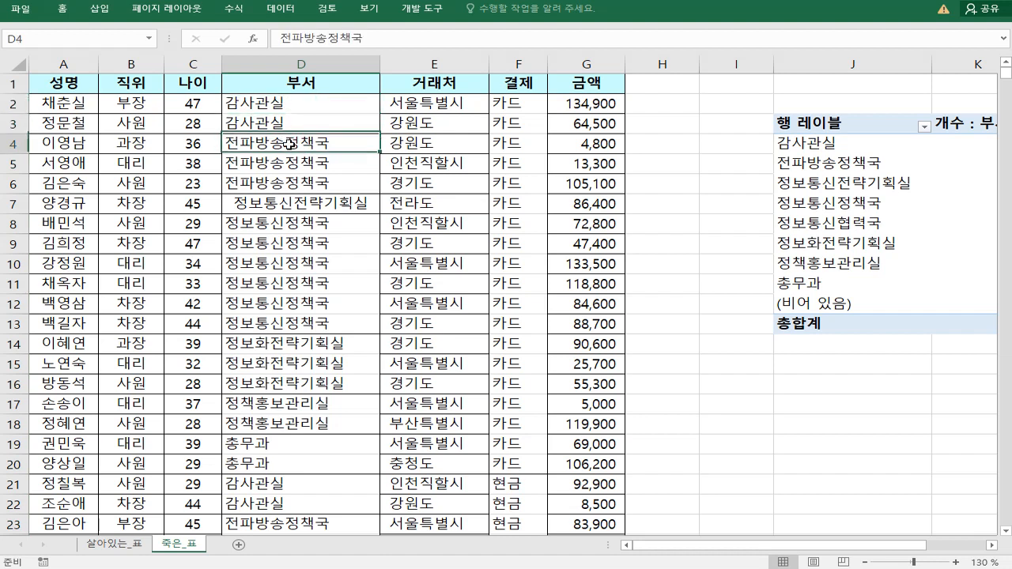
{"action": "left_click", "coordinate": [284, 162]}
{"action": "left_click", "coordinate": [281, 178]}
{"action": "left_click", "coordinate": [288, 166]}
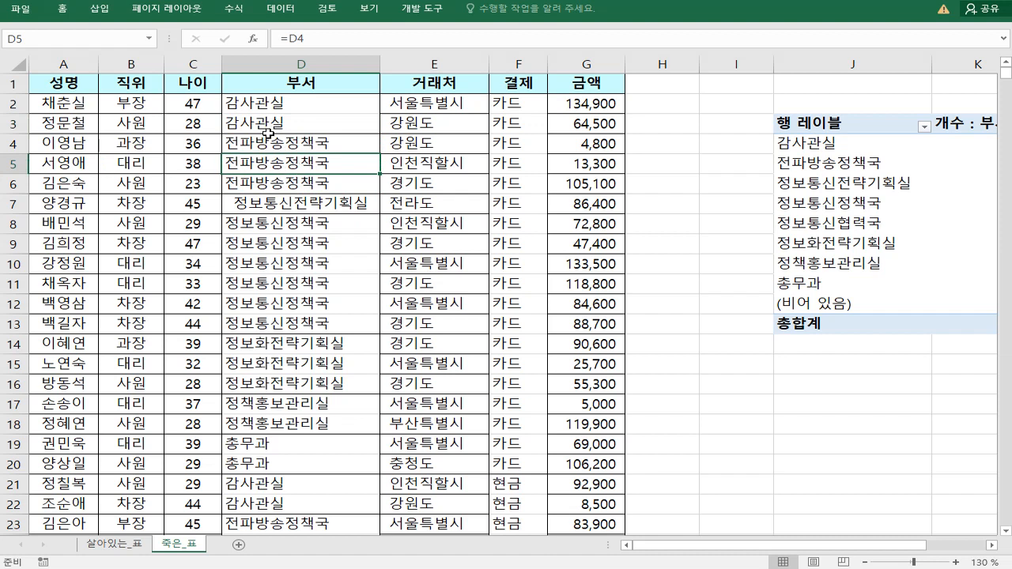
{"action": "left_click", "coordinate": [274, 106]}
{"action": "left_click", "coordinate": [274, 123]}
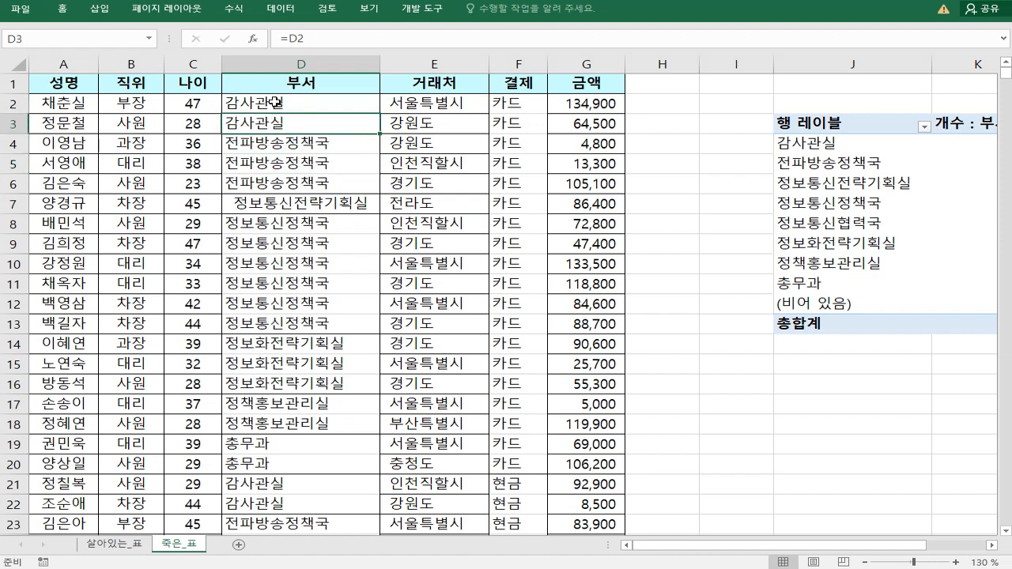
{"action": "left_click", "coordinate": [274, 104]}
{"action": "left_click", "coordinate": [276, 122]}
{"action": "left_click", "coordinate": [282, 104]}
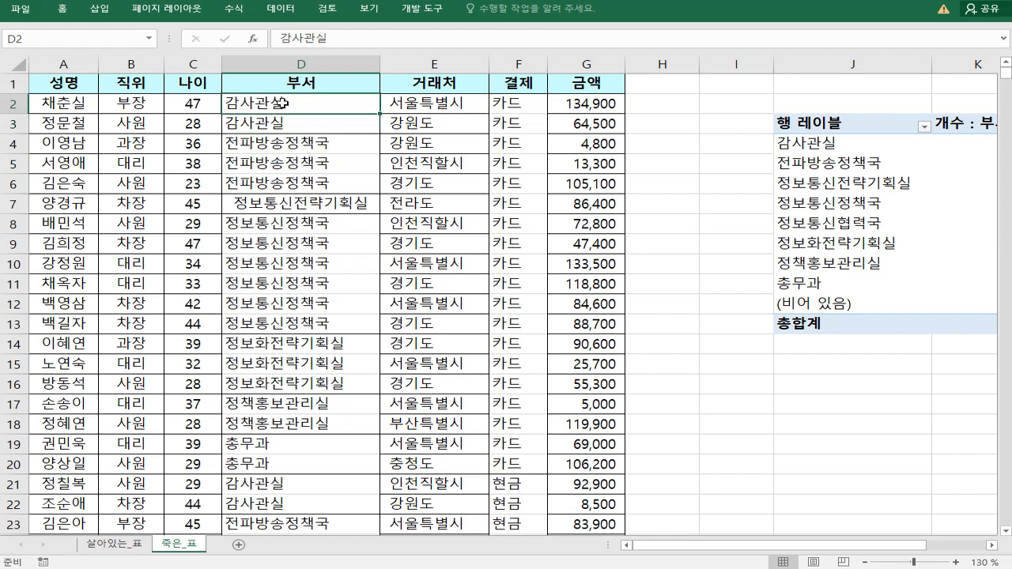
{"action": "left_click", "coordinate": [280, 136]}
{"action": "left_click", "coordinate": [278, 165]}
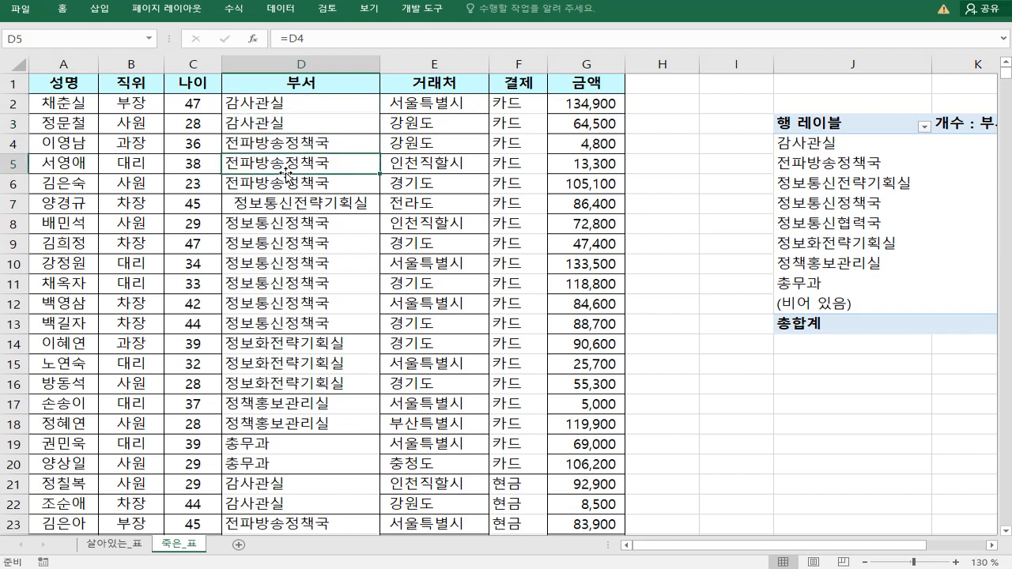
Copy the filled ranges D2:D50 and F2:F50 of the 부서 and 결제 columns together.
{"action": "left_click", "coordinate": [293, 104]}
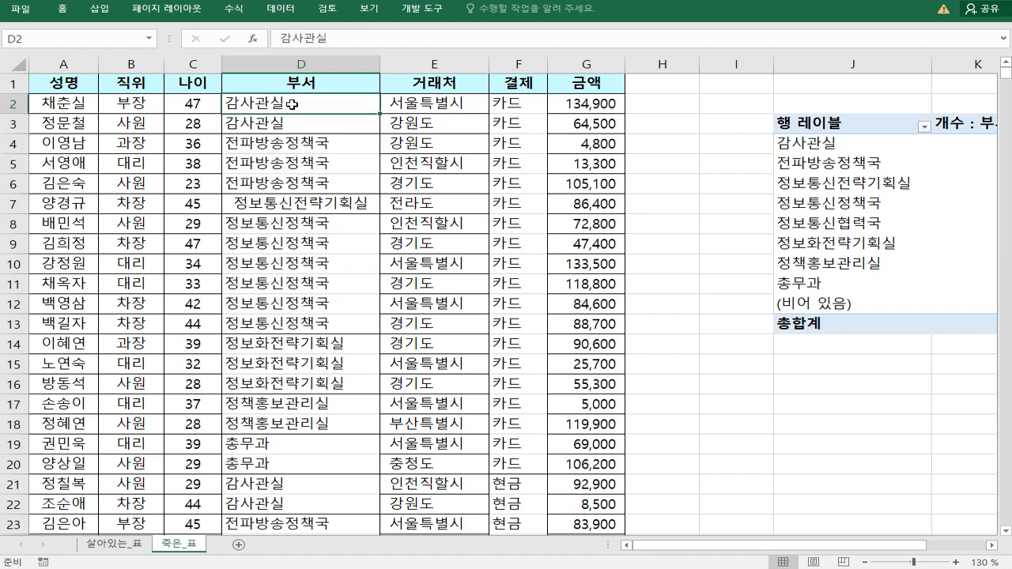
{"action": "key", "text": "ctrl+shift+Down"}
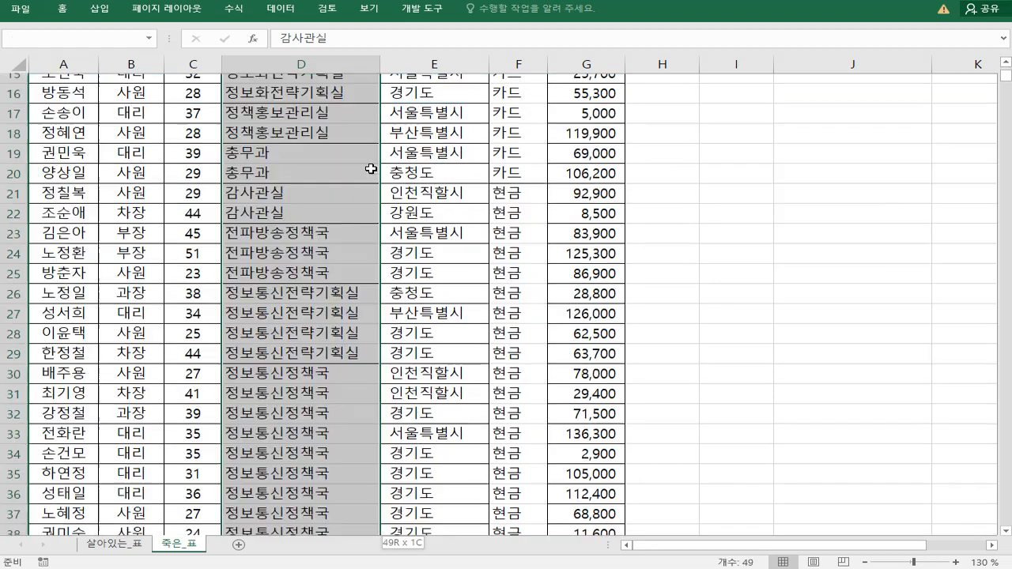
{"action": "key", "text": "ctrl+BackSpace"}
{"action": "left_click", "coordinate": [521, 104], "text": "ctrl"}
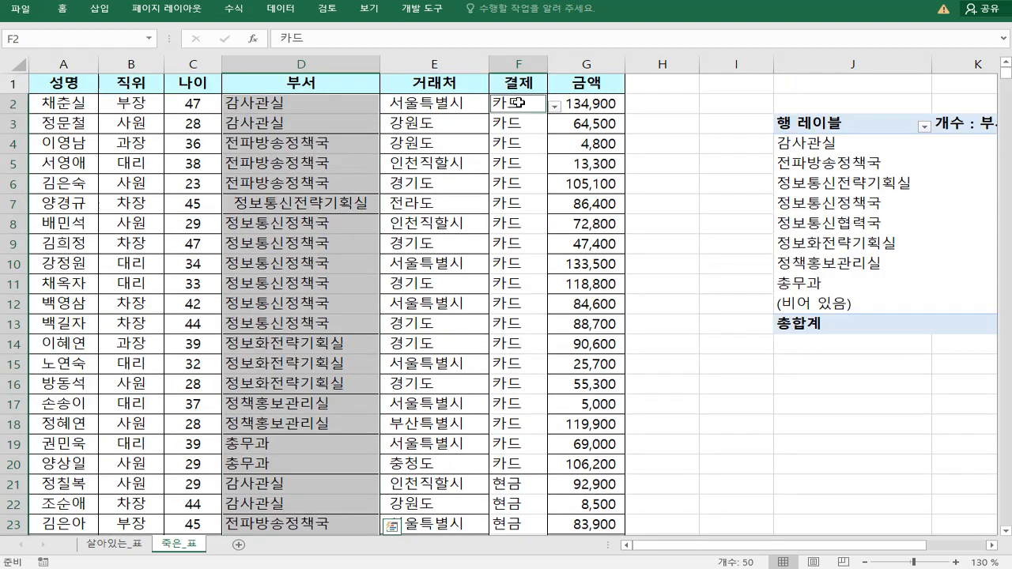
{"action": "key", "text": "ctrl+shift+Down"}
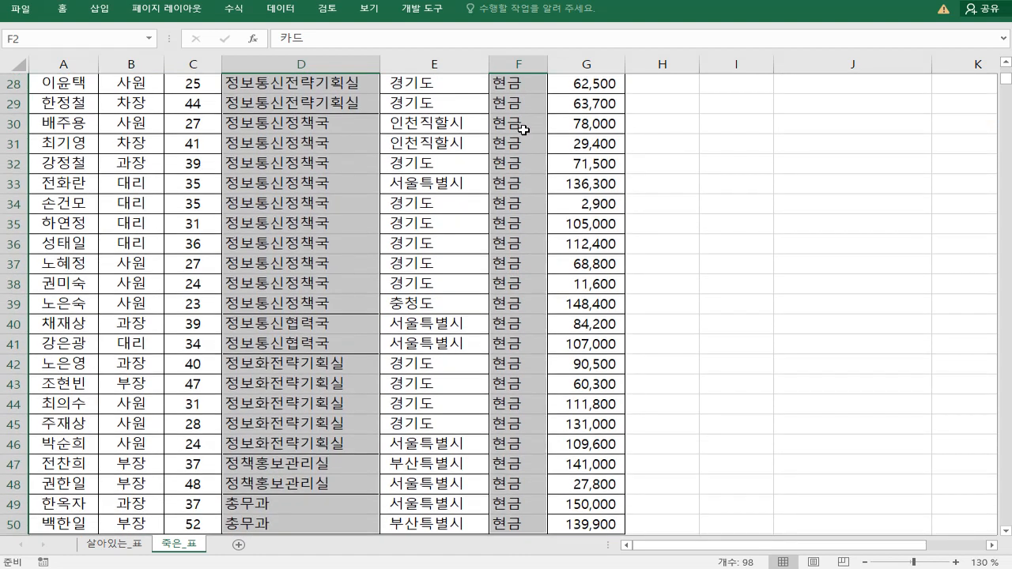
{"action": "key", "text": "ctrl+BackSpace"}
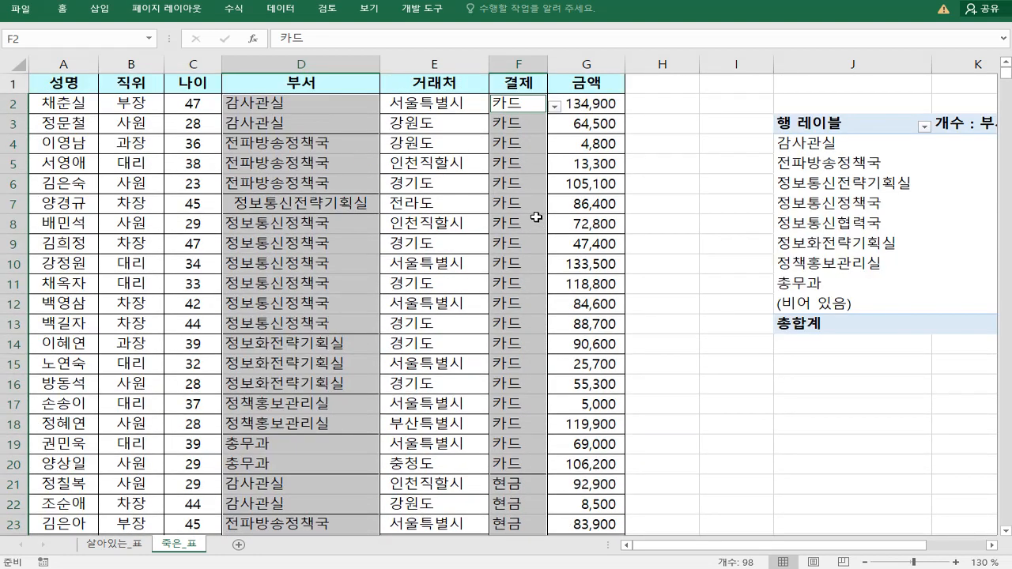
{"action": "right_click", "coordinate": [325, 183]}
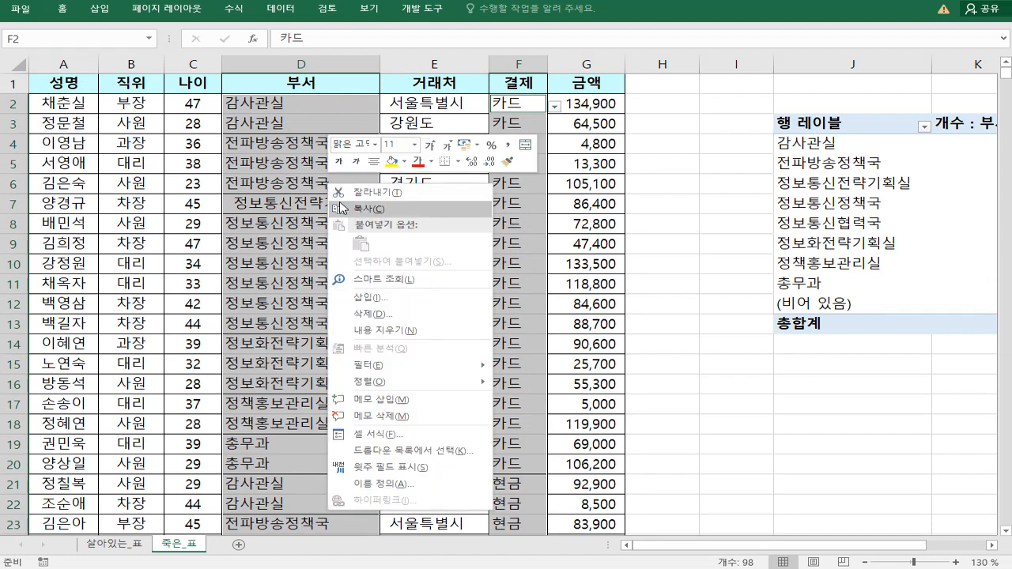
{"action": "left_click", "coordinate": [364, 209]}
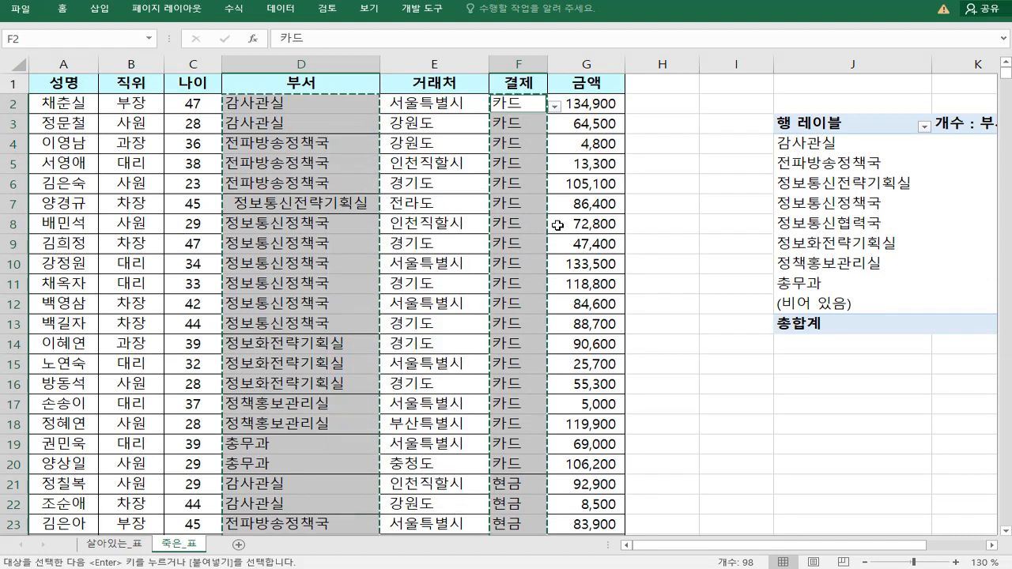
Try to paste the copied 부서 and 결제 ranges back in place together as values (값) with Paste Special.
{"action": "right_click", "coordinate": [323, 157]}
{"action": "mouse_move", "coordinate": [387, 229]}
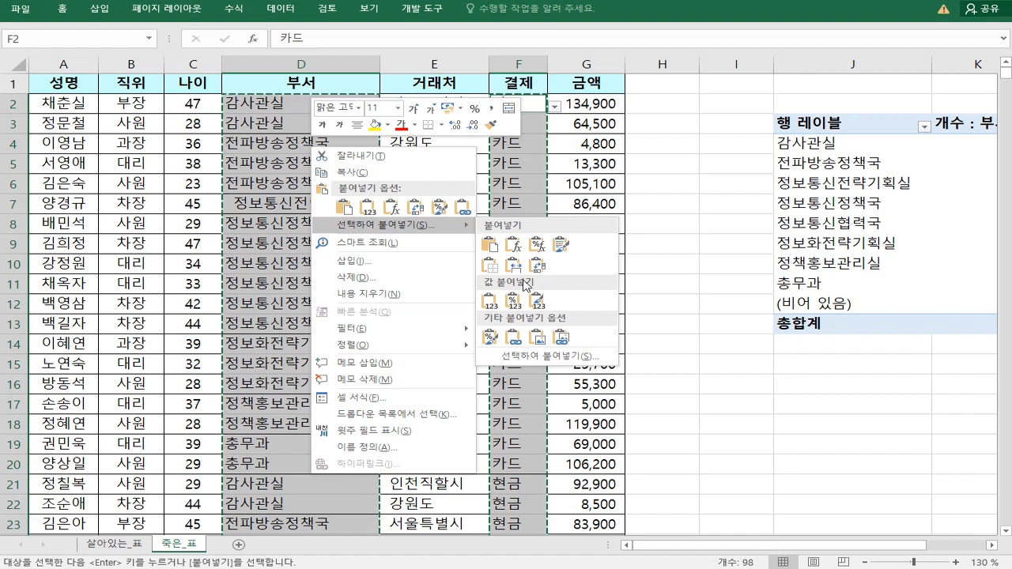
{"action": "left_click", "coordinate": [421, 229]}
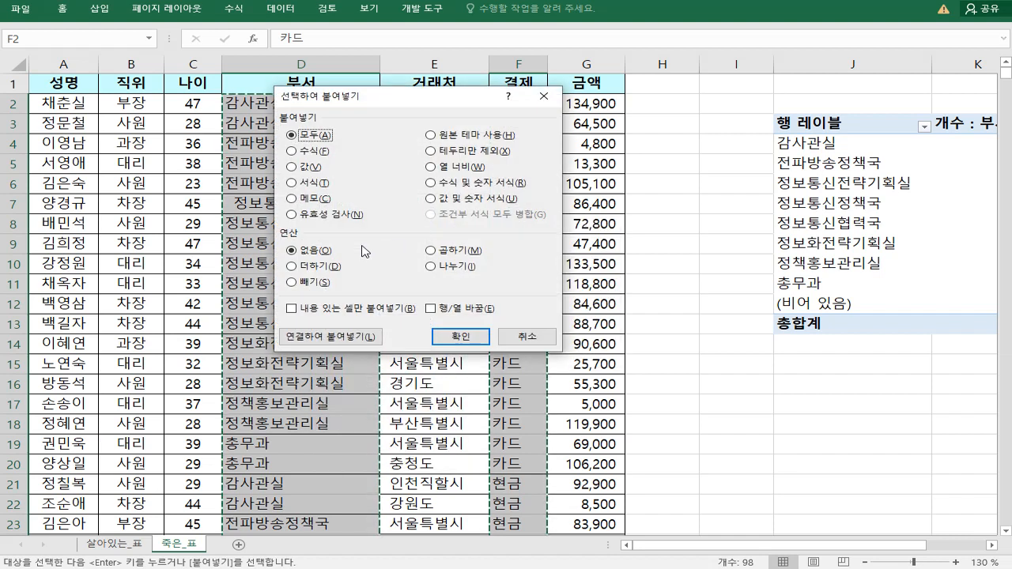
{"action": "left_click", "coordinate": [310, 167]}
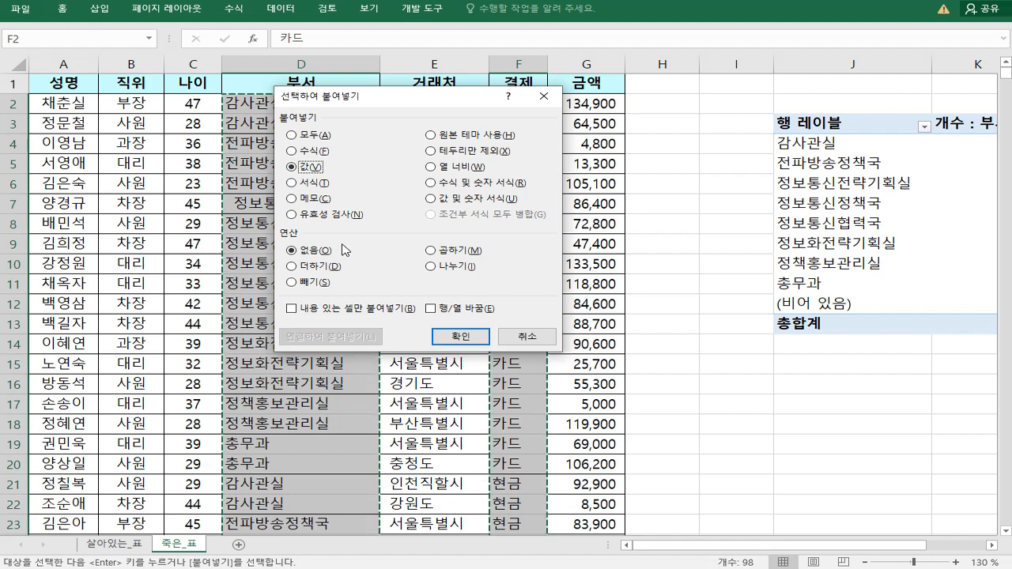
{"action": "left_click", "coordinate": [460, 336]}
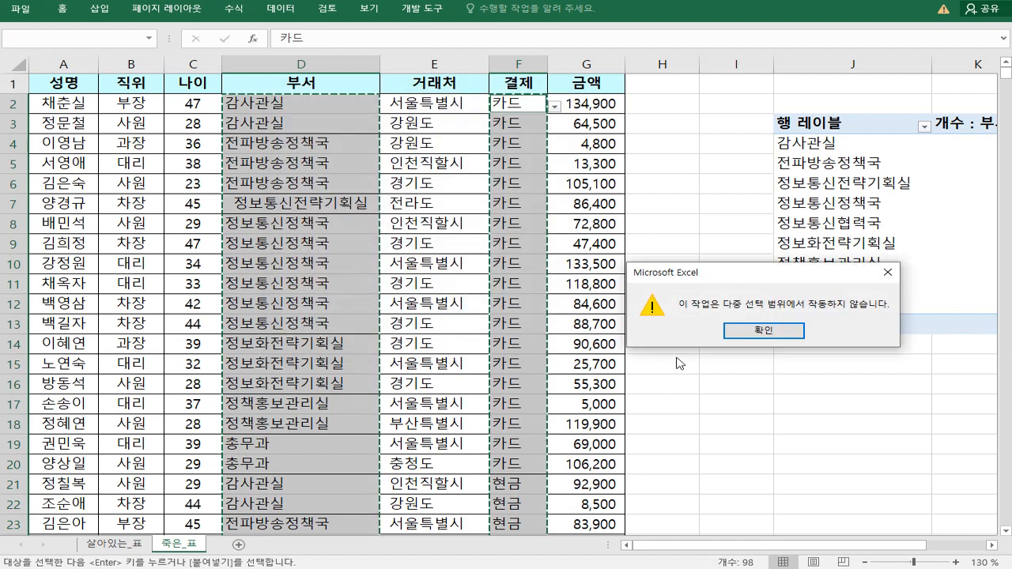
{"action": "left_click", "coordinate": [764, 334]}
Copy only the 부서 range D2:D50 and paste it back in place as values (값).
{"action": "left_click", "coordinate": [300, 163]}
{"action": "left_click", "coordinate": [297, 97]}
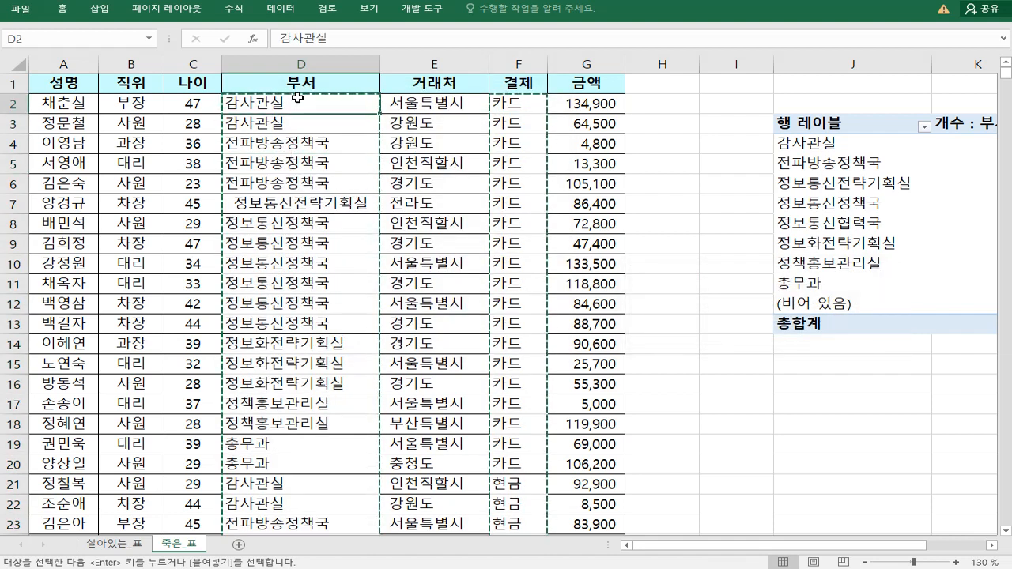
{"action": "key", "text": "ctrl+shift+Down"}
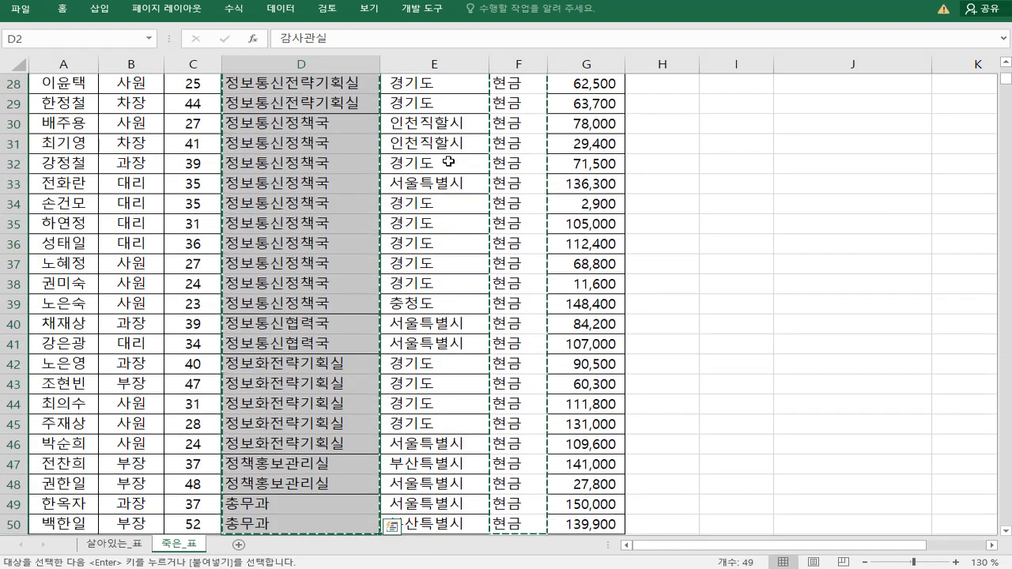
{"action": "scroll", "coordinate": [336, 152], "scroll_direction": "up", "scroll_amount": 9}
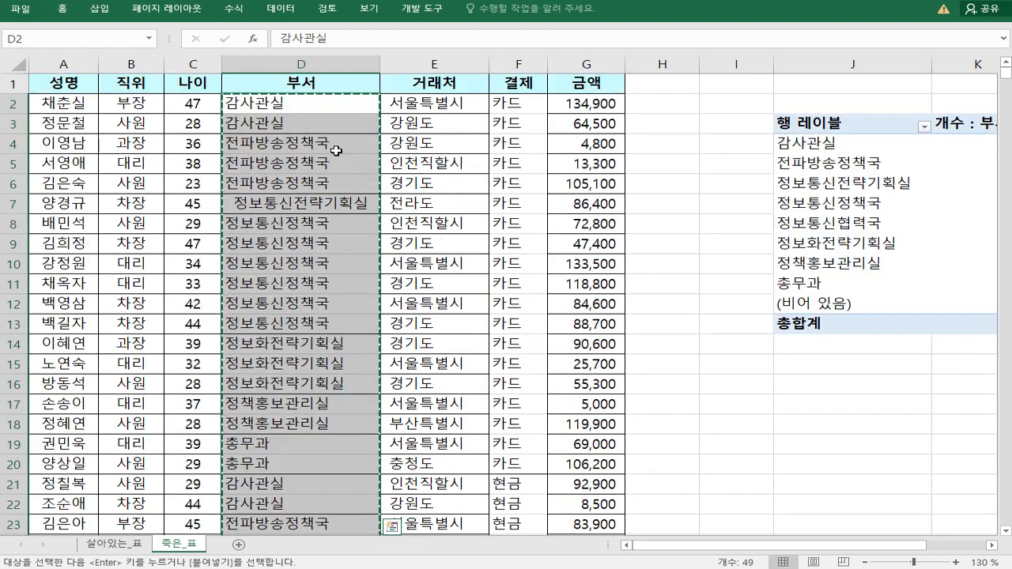
{"action": "right_click", "coordinate": [334, 149]}
{"action": "left_click", "coordinate": [355, 243]}
{"action": "left_click", "coordinate": [295, 186]}
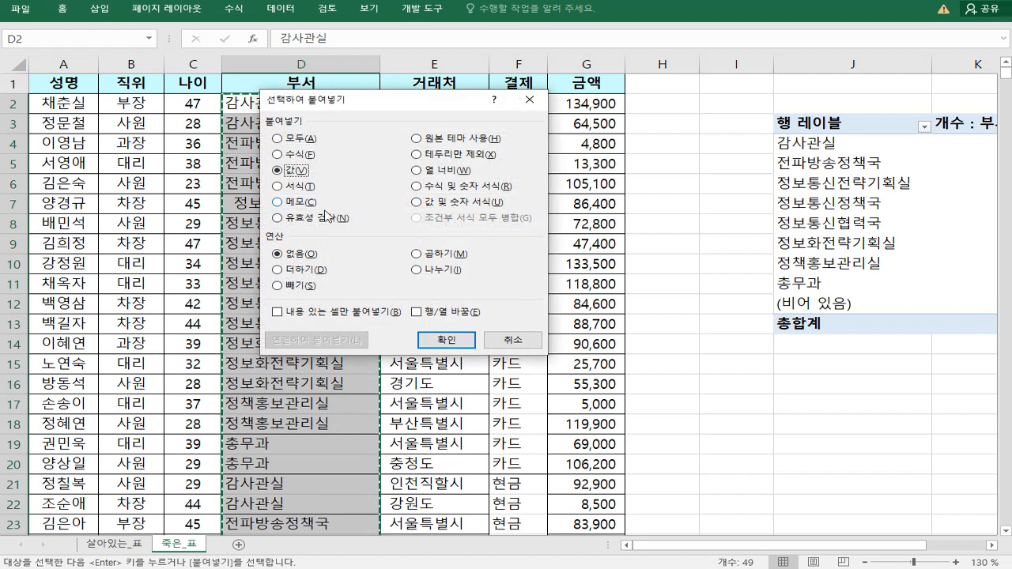
{"action": "left_click", "coordinate": [446, 340]}
Copy the 결제 range F2:F50.
{"action": "left_click", "coordinate": [514, 103]}
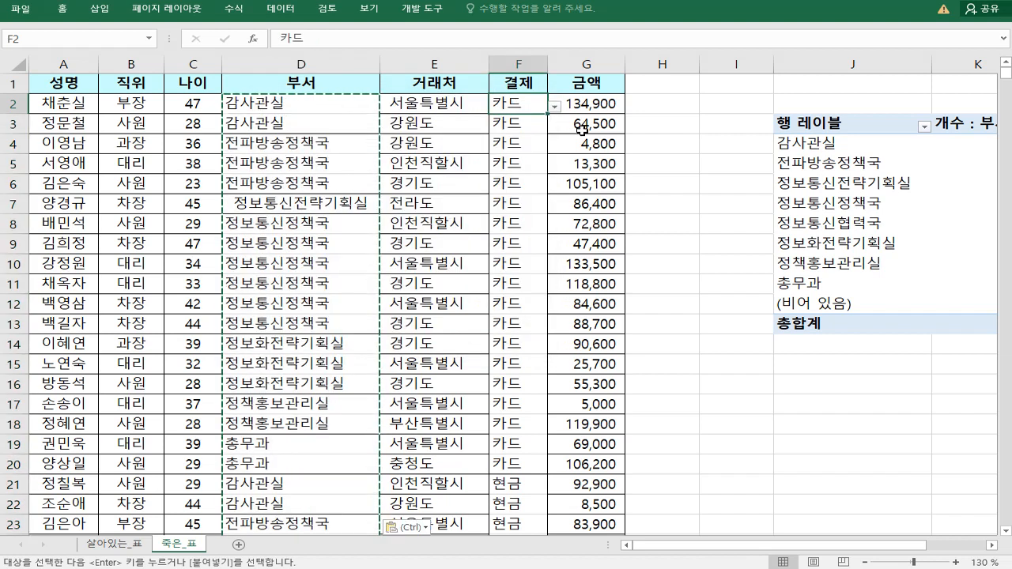
{"action": "key", "text": "ctrl+shift+Down"}
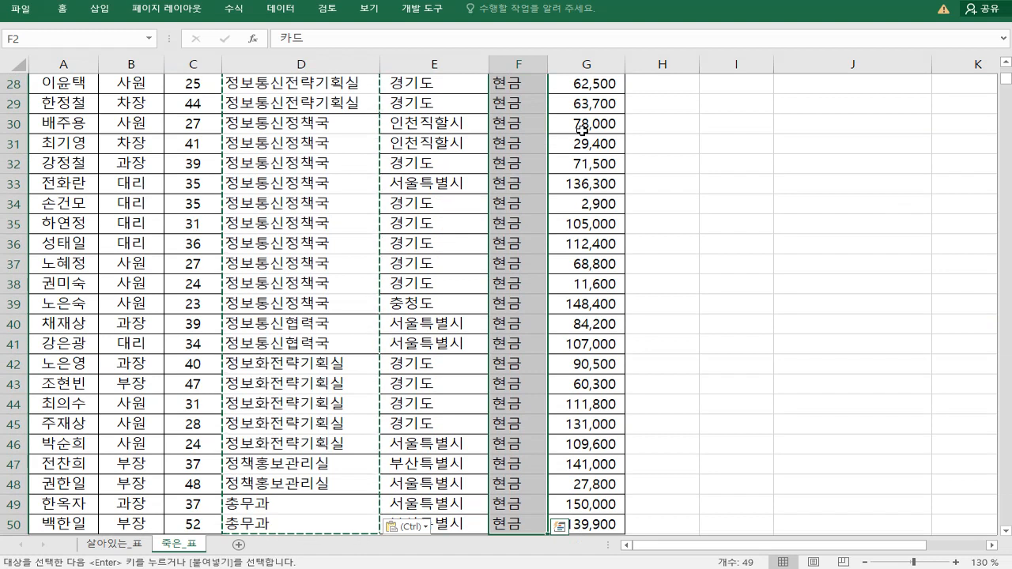
{"action": "key", "text": "ctrl+c"}
{"action": "scroll", "coordinate": [579, 134], "scroll_direction": "up", "scroll_amount": 4}
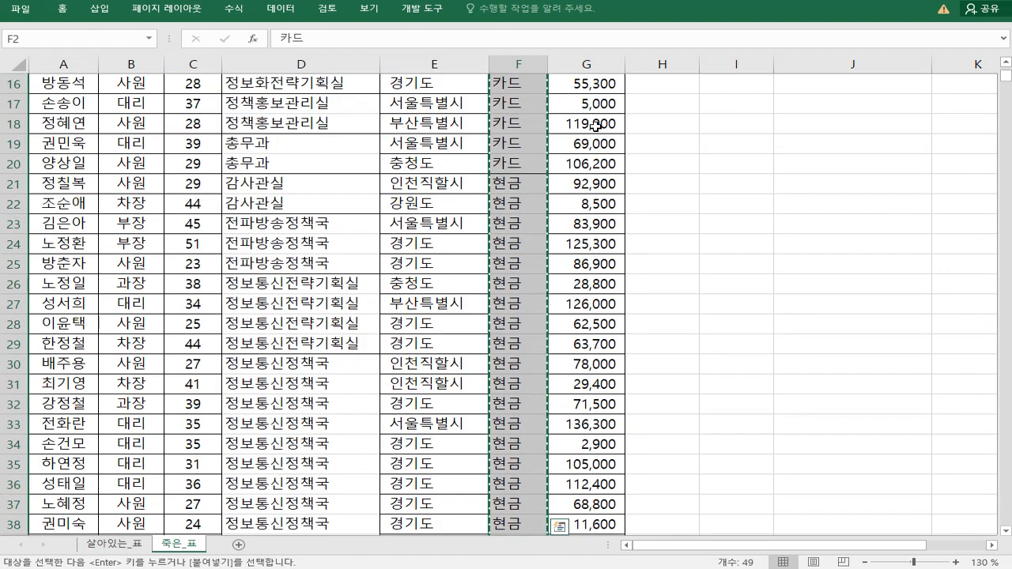
{"action": "right_click", "coordinate": [591, 128]}
{"action": "key", "text": "Escape"}
{"action": "scroll", "coordinate": [514, 115], "scroll_direction": "up", "scroll_amount": 5}
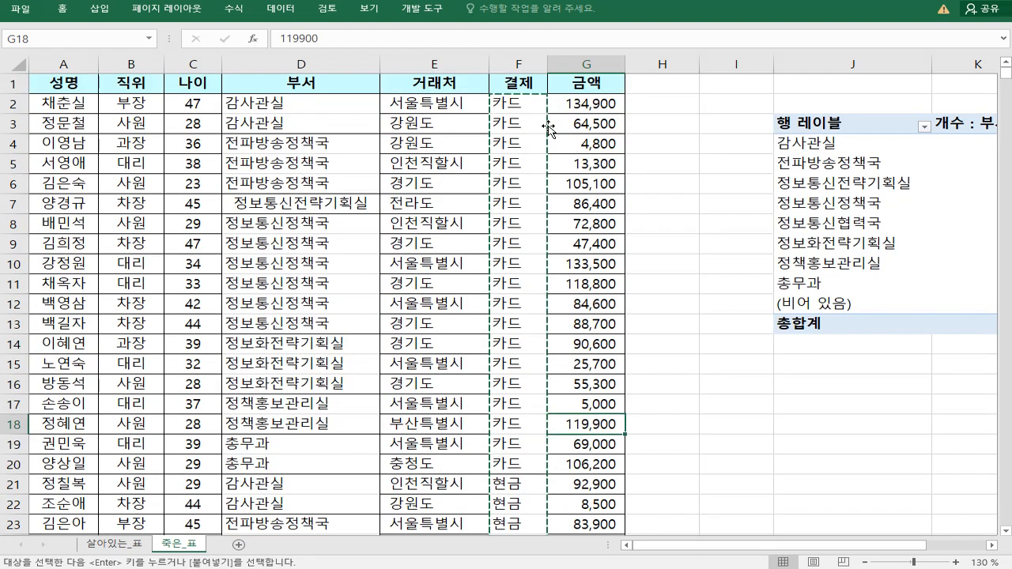
Paste the copied 결제 data back over F2:F50 as values (값), and clear the copy marquee.
{"action": "left_click", "coordinate": [534, 107]}
{"action": "key", "text": "ctrl+shift+Down"}
{"action": "scroll", "coordinate": [549, 116], "scroll_direction": "down", "scroll_amount": 1}
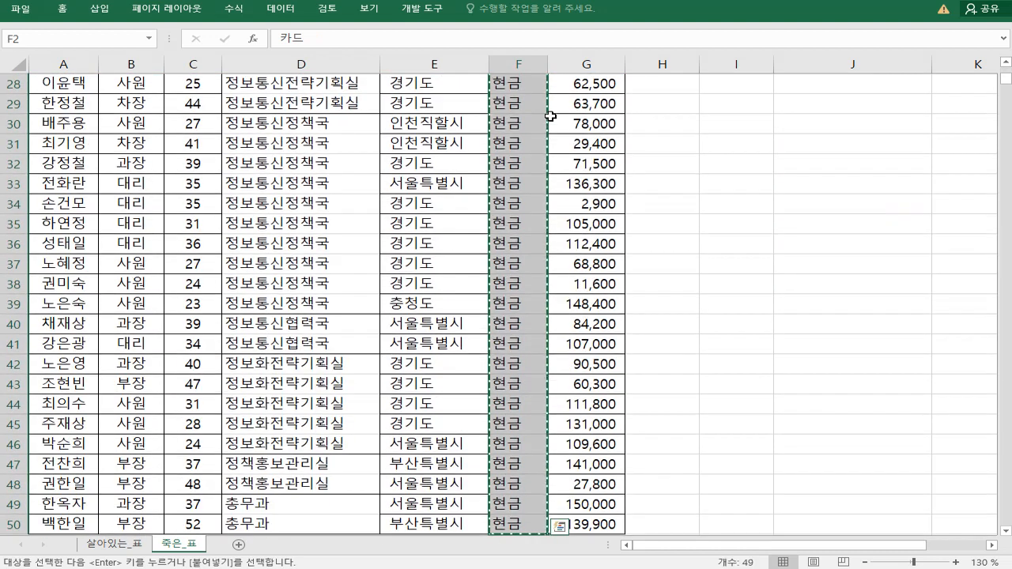
{"action": "right_click", "coordinate": [527, 108]}
{"action": "left_click", "coordinate": [588, 186]}
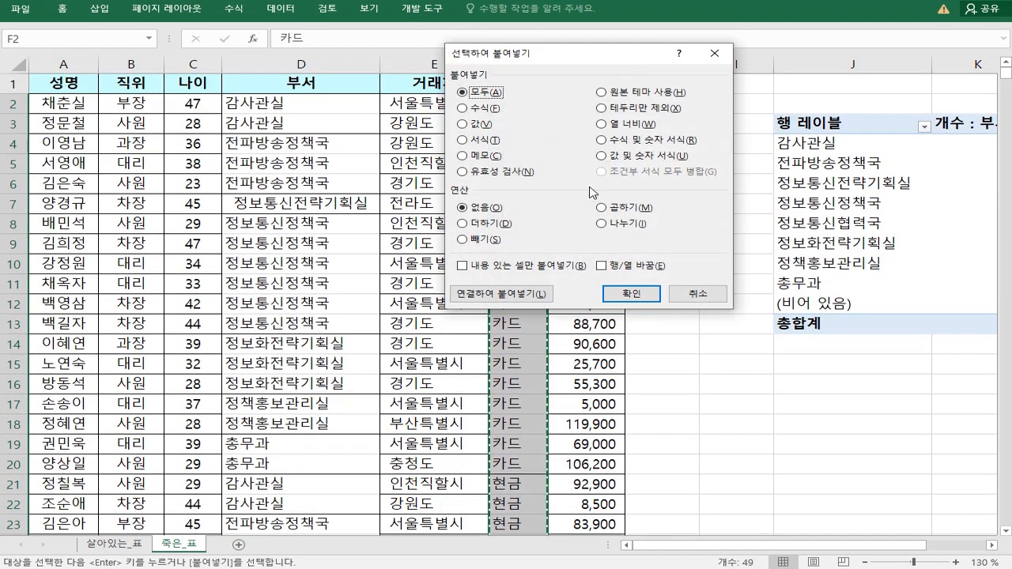
{"action": "left_click", "coordinate": [465, 124]}
{"action": "left_click", "coordinate": [636, 294]}
{"action": "left_click", "coordinate": [526, 222]}
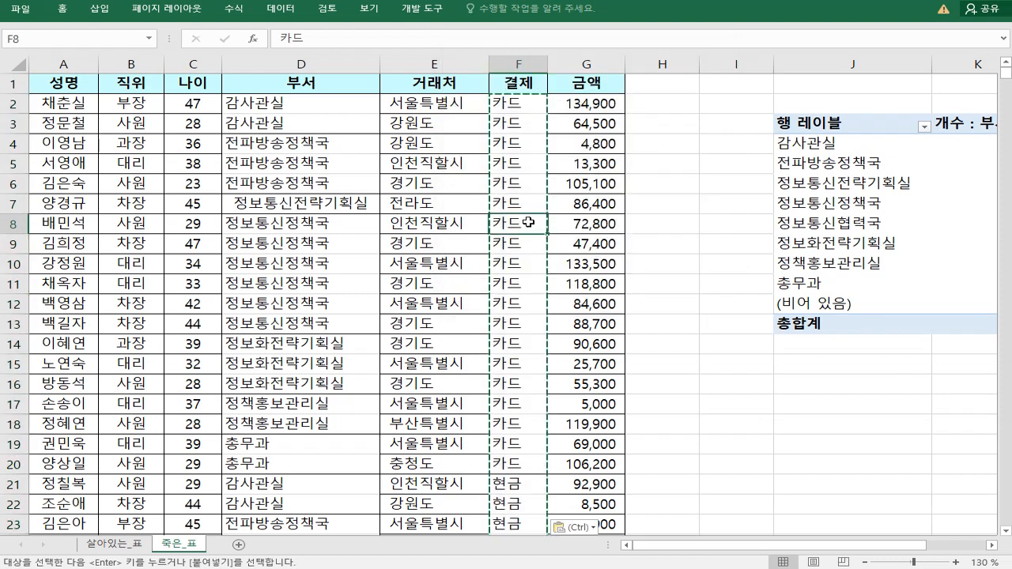
{"action": "left_click", "coordinate": [517, 185]}
{"action": "key", "text": "Escape"}
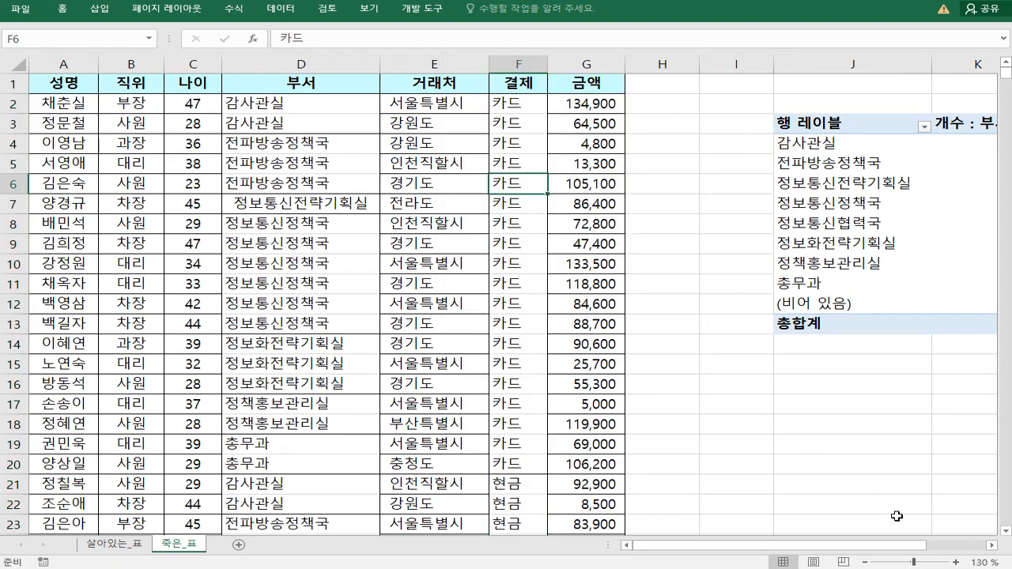
Refresh the pivot table that counts 부서 so it uses the filled-in data.
{"action": "left_click", "coordinate": [990, 545]}
{"action": "left_click", "coordinate": [663, 206]}
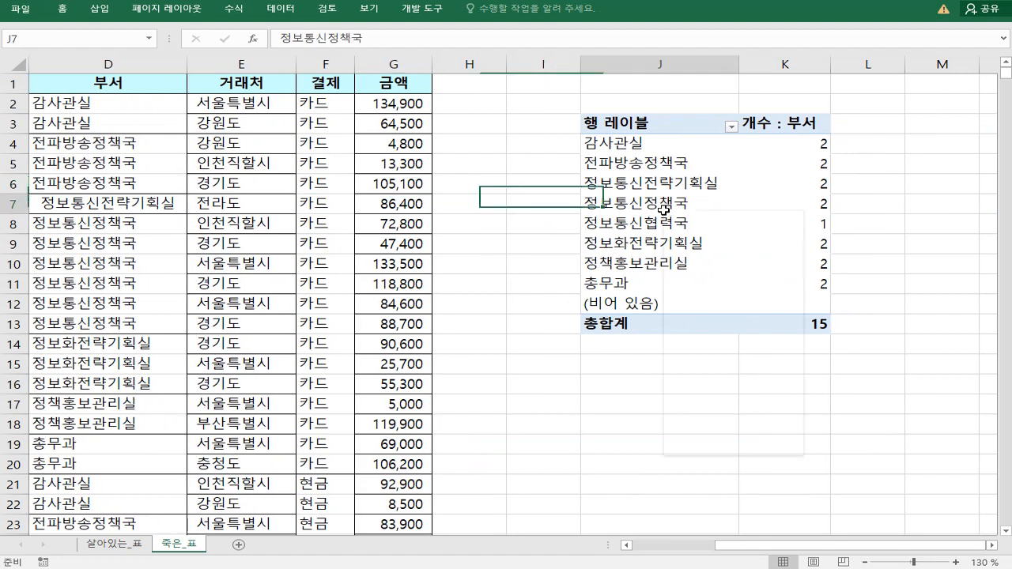
{"action": "right_click", "coordinate": [664, 207]}
{"action": "left_click", "coordinate": [677, 254]}
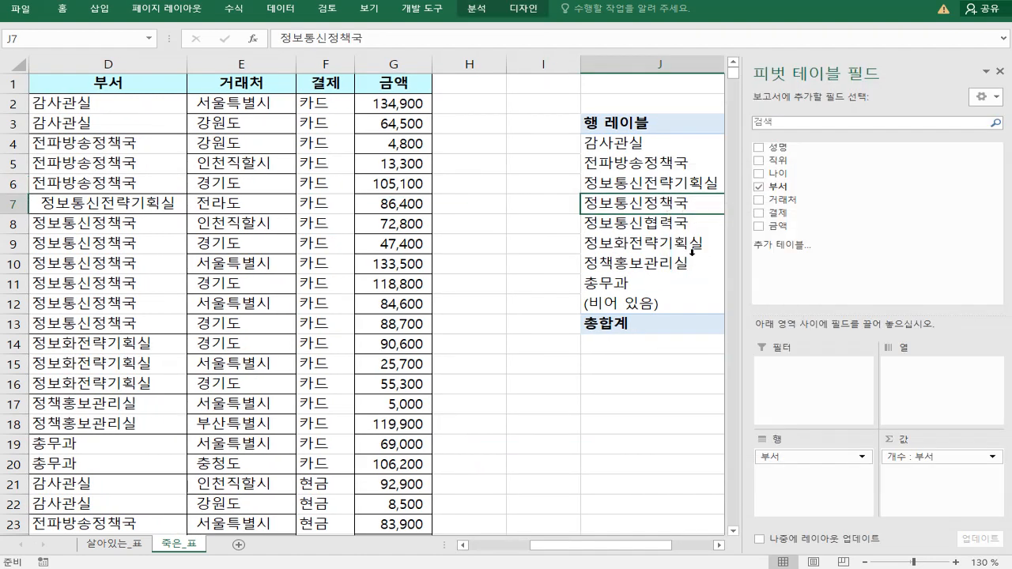
{"action": "left_click", "coordinate": [656, 326]}
{"action": "left_click", "coordinate": [771, 302]}
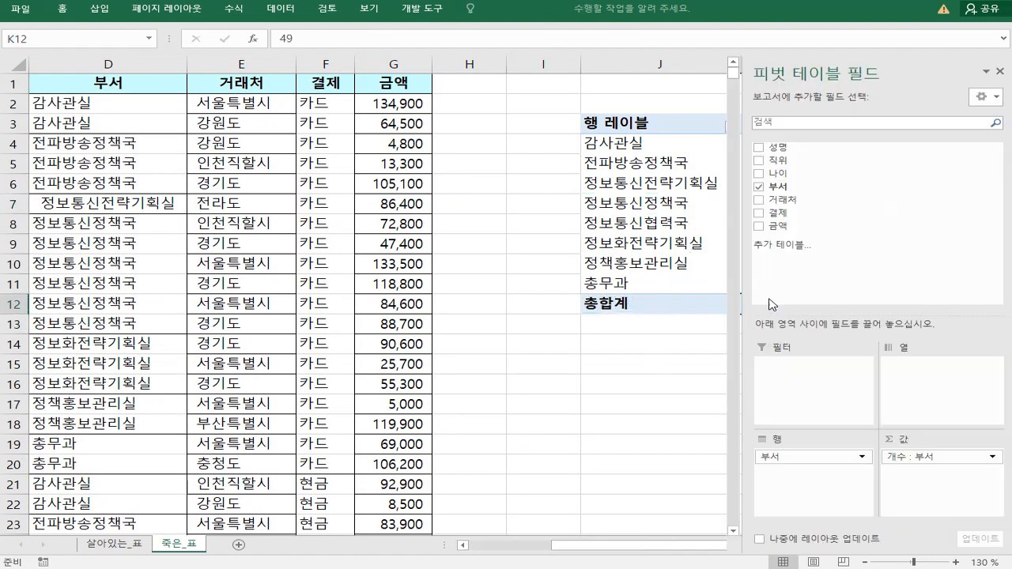
Examine the converted values in the 부서 and 결제 columns alongside the refreshed pivot table on the 죽은_표 sheet.
{"action": "left_click", "coordinate": [116, 545]}
{"action": "left_click", "coordinate": [171, 546]}
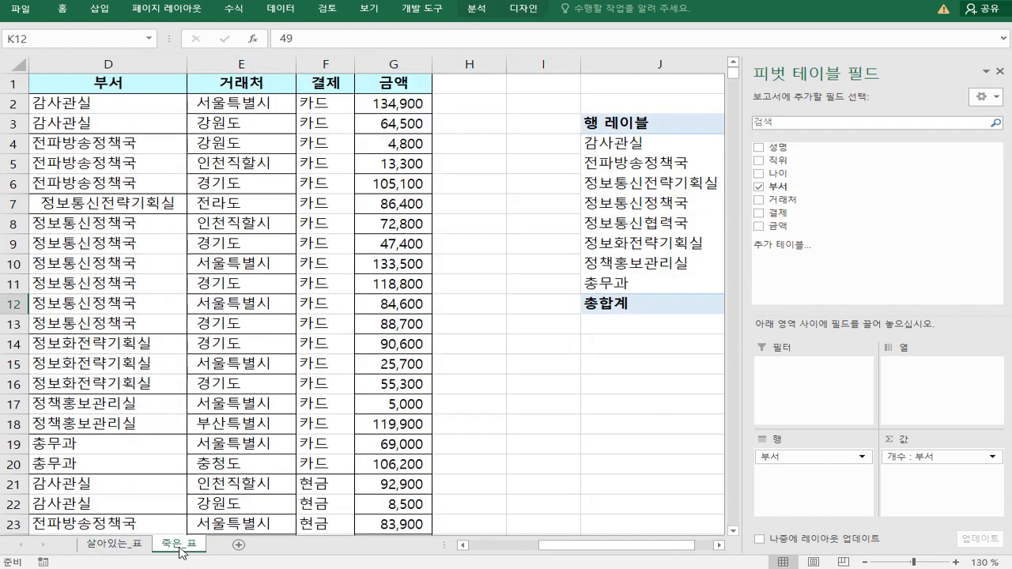
{"action": "left_click", "coordinate": [321, 292]}
{"action": "left_click", "coordinate": [337, 179]}
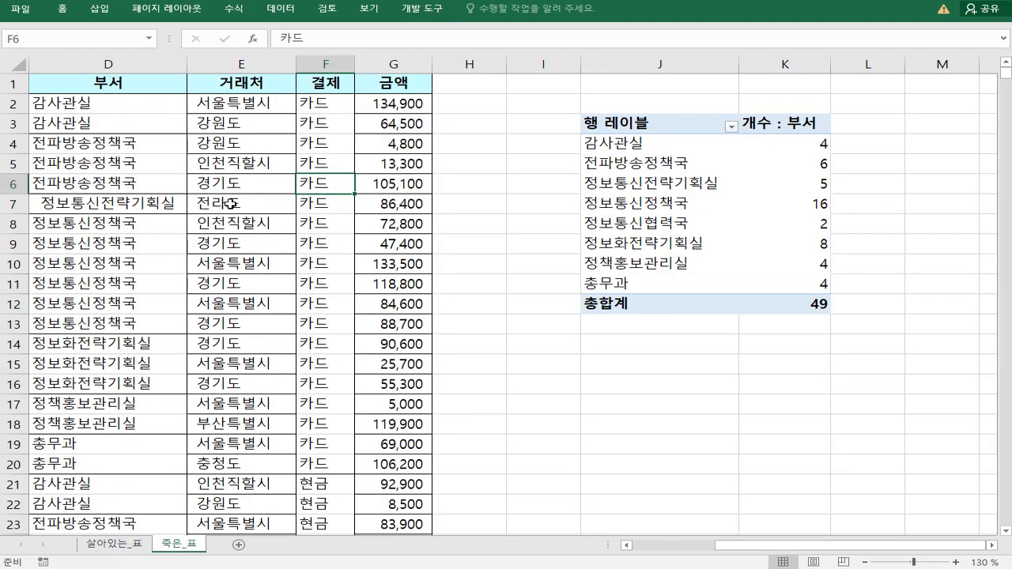
{"action": "left_click", "coordinate": [150, 192]}
{"action": "left_click_drag", "start_coordinate": [115, 146], "coordinate": [125, 205]}
{"action": "left_click", "coordinate": [315, 201]}
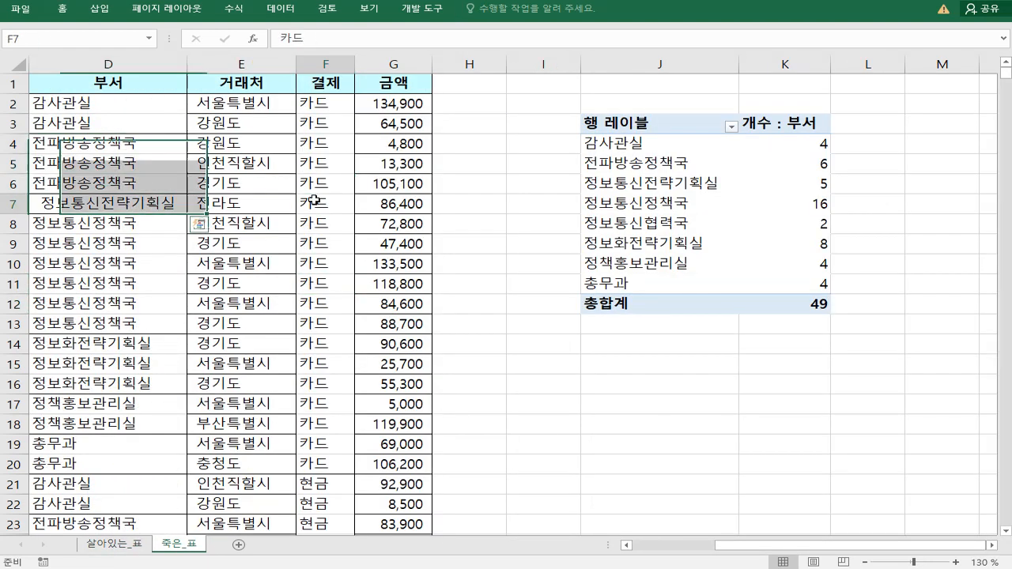
{"action": "left_click", "coordinate": [331, 105]}
{"action": "left_click", "coordinate": [320, 191]}
{"action": "left_click", "coordinate": [318, 245]}
{"action": "left_click", "coordinate": [317, 282]}
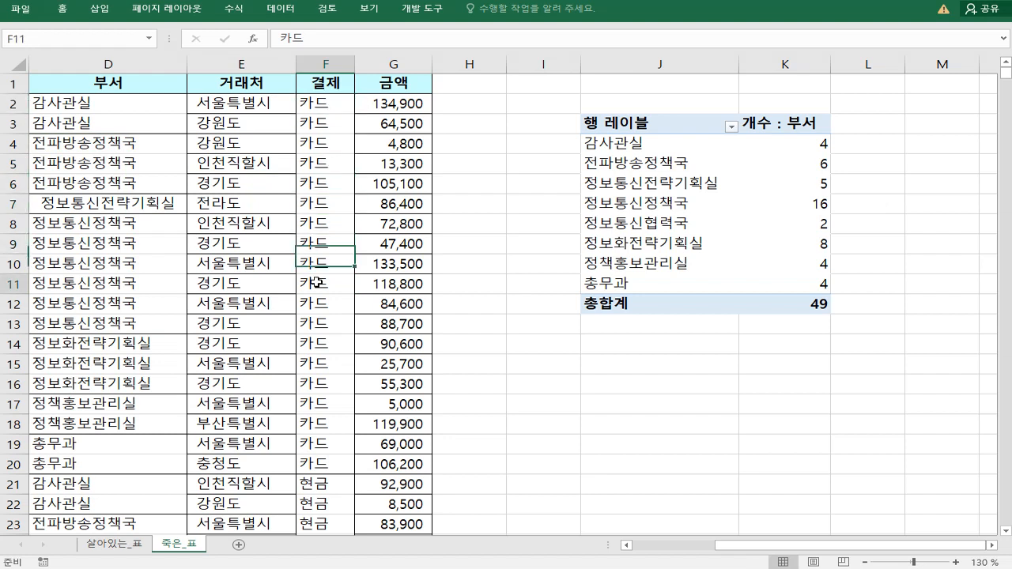
{"action": "left_click", "coordinate": [483, 303]}
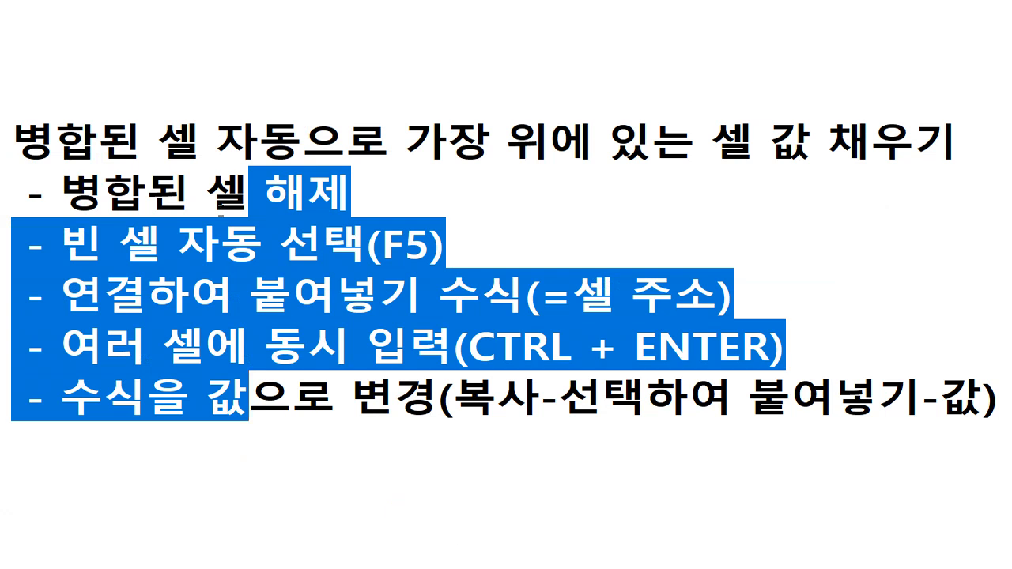
Switch to the summary notes and review the lines on unmerging, blank-cell selection (F5), link formulas and simultaneous entry (CTRL + ENTER).
{"action": "left_click", "coordinate": [201, 193]}
{"action": "left_click_drag", "start_coordinate": [61, 192], "coordinate": [359, 208]}
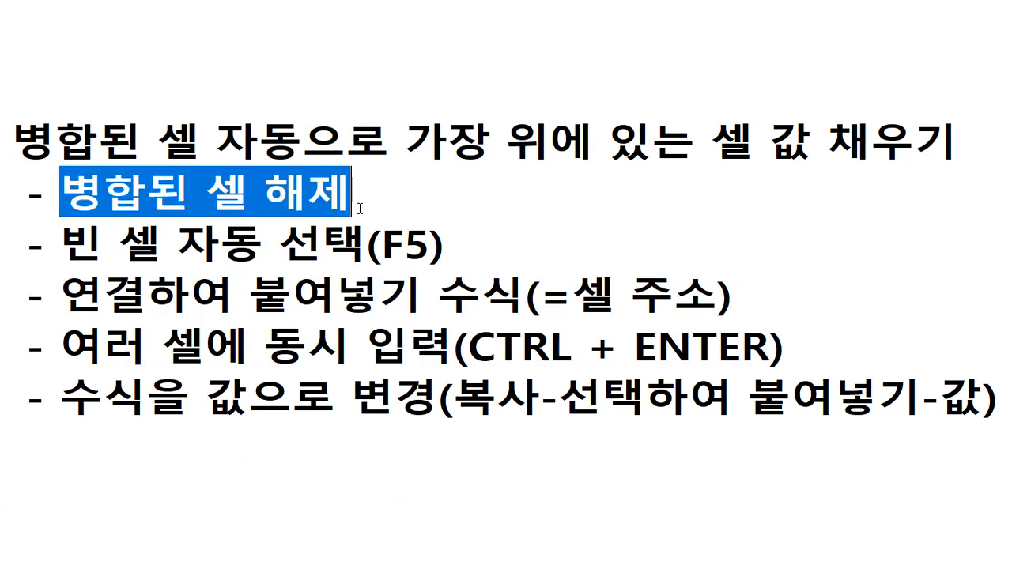
{"action": "left_click_drag", "start_coordinate": [62, 250], "coordinate": [459, 247]}
{"action": "left_click", "coordinate": [460, 247]}
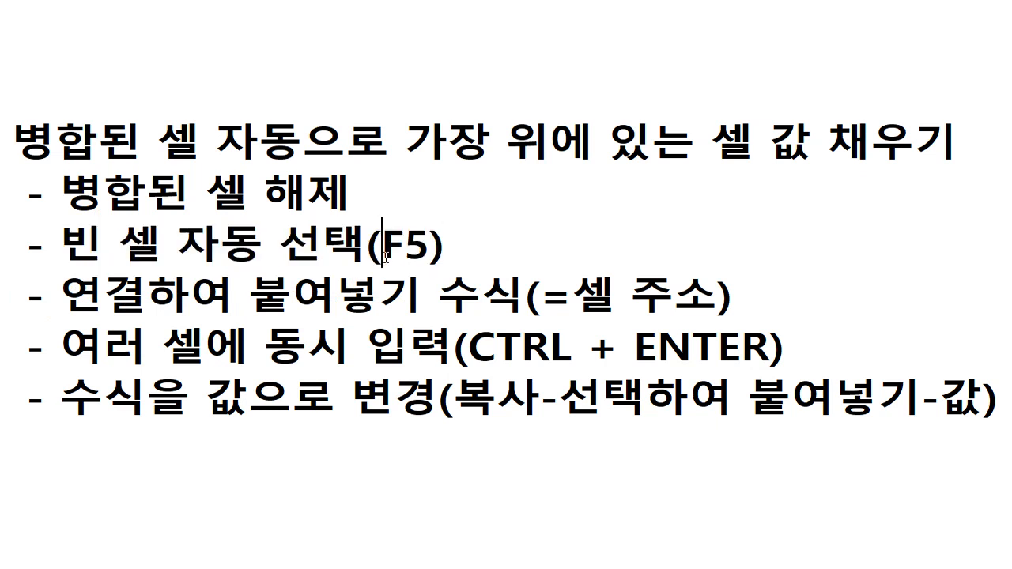
{"action": "left_click_drag", "start_coordinate": [382, 246], "coordinate": [429, 249]}
{"action": "left_click_drag", "start_coordinate": [64, 289], "coordinate": [746, 317]}
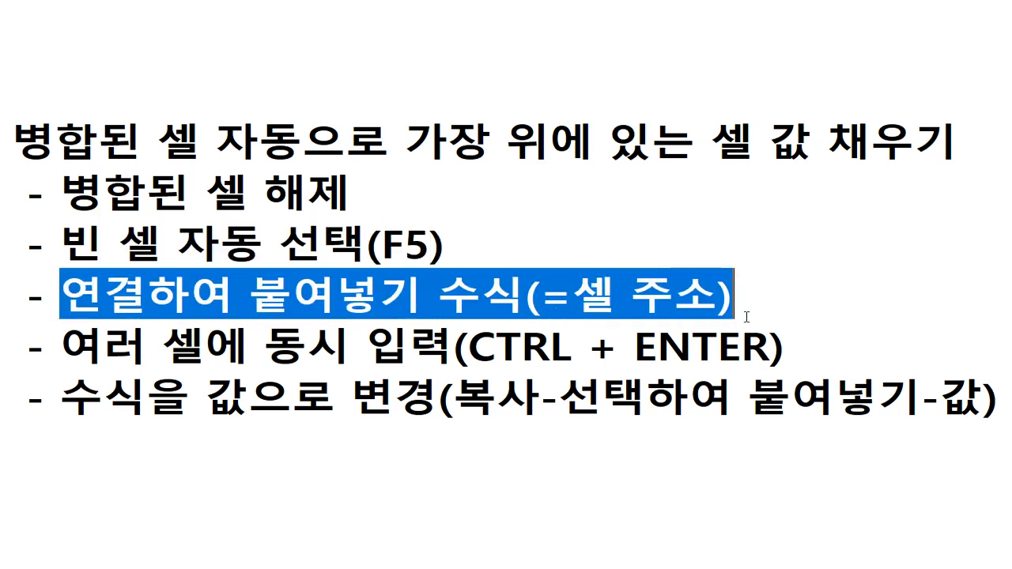
{"action": "left_click_drag", "start_coordinate": [60, 345], "coordinate": [816, 351]}
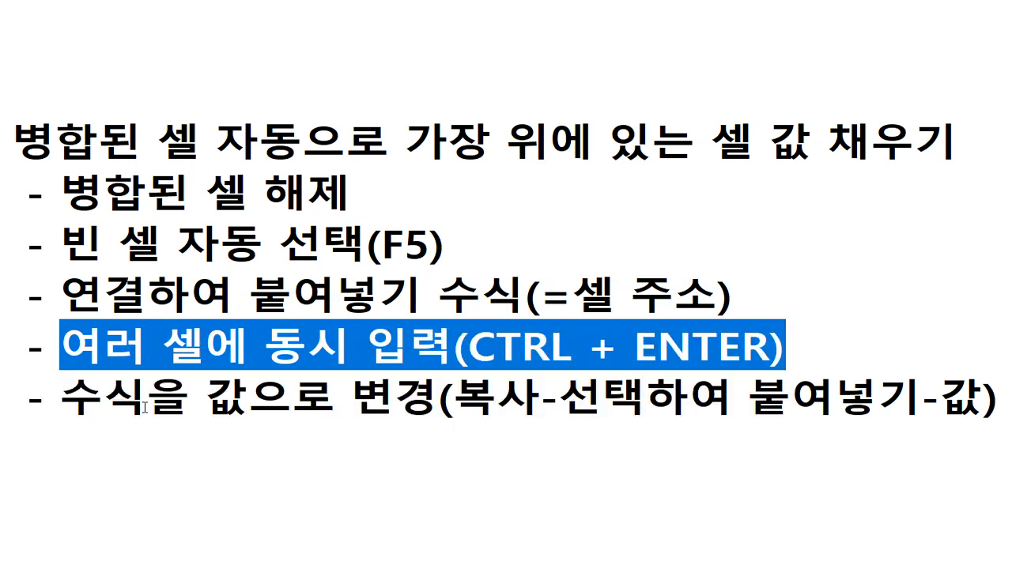